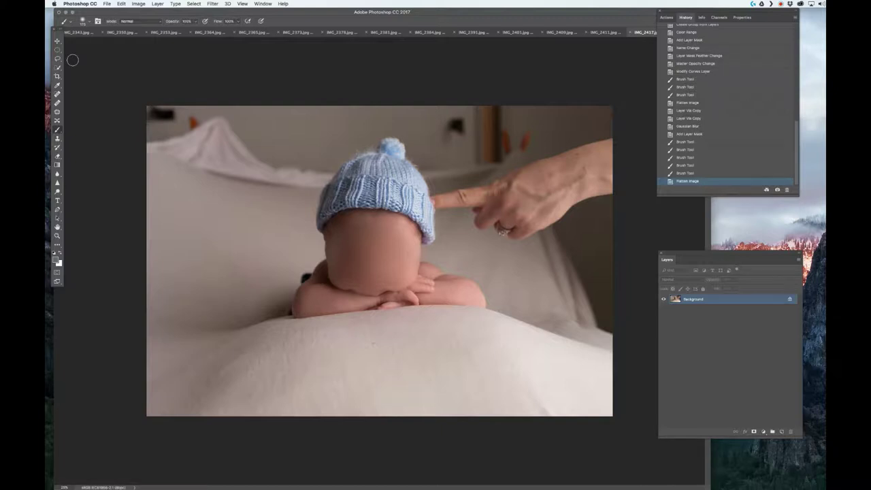
# - Duplicate the Background layer and use Quick Selection to select the backdrop and hand beside the baby
pyautogui.hotkey('ctrl', 'j')
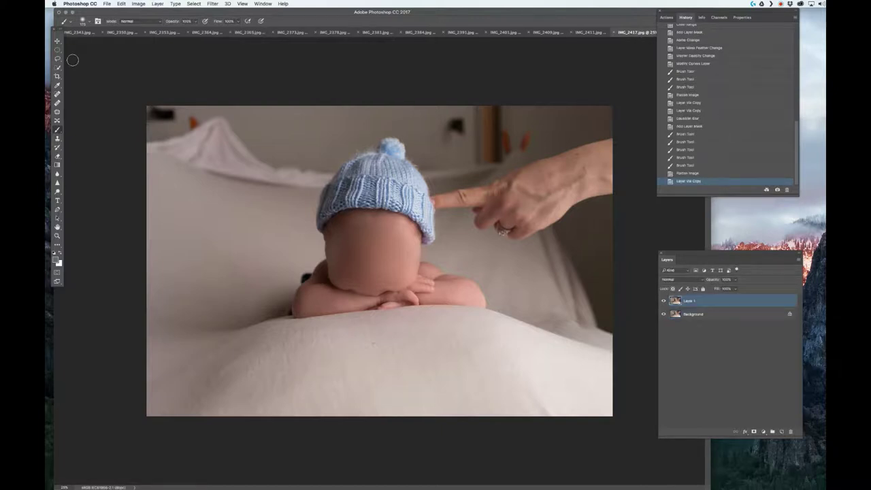
pyautogui.click(58, 69)
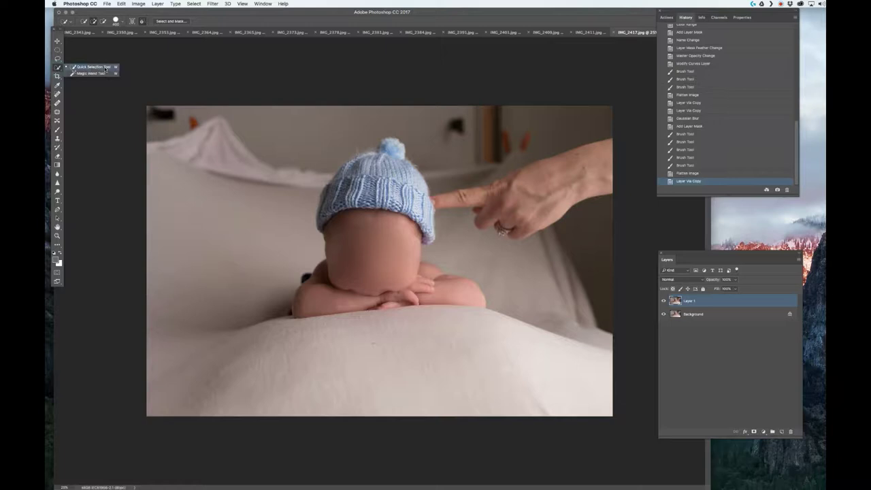
pyautogui.moveTo(105, 69); pyautogui.dragTo(106, 69)
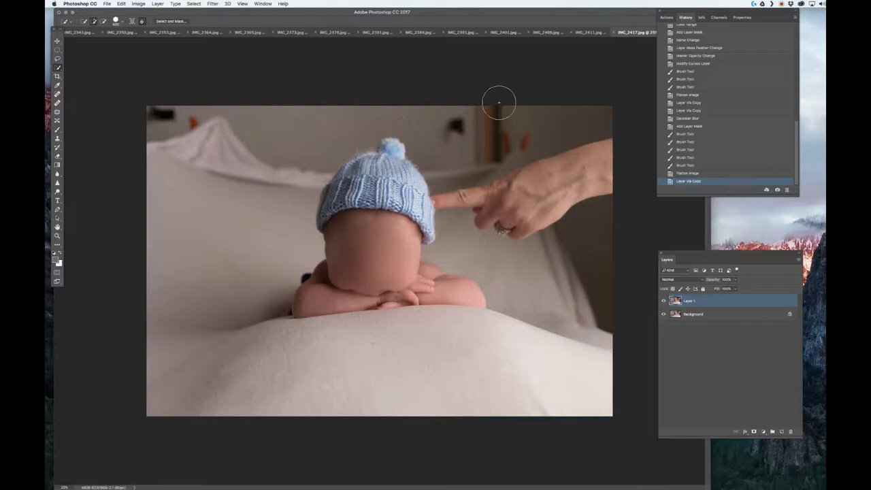
pyautogui.moveTo(586, 300)
pyautogui.mouseDown()
pyautogui.moveTo(552, 282)
pyautogui.moveTo(545, 217)
pyautogui.mouseUp()
pyautogui.moveTo(539, 160)
pyautogui.mouseDown()
pyautogui.moveTo(535, 143)
pyautogui.moveTo(536, 150)
pyautogui.mouseUp()
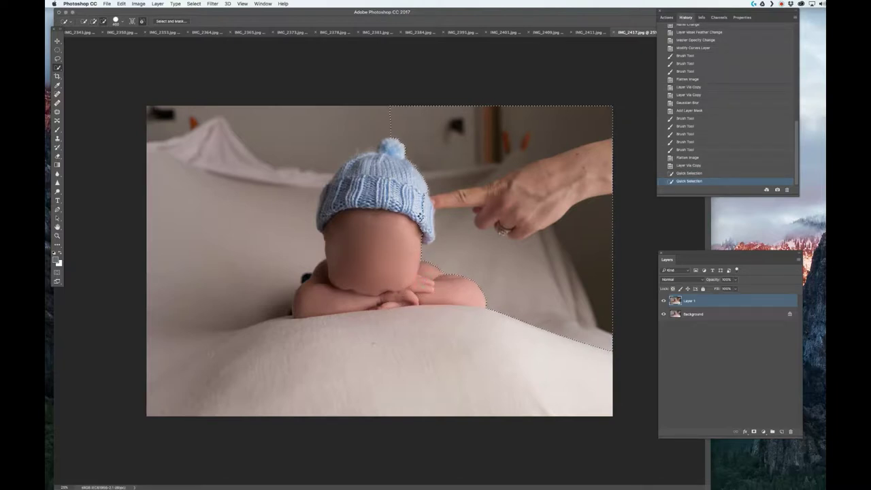
# - Subtract the blue hat's edge and the area just below it from the selection with a smaller Quick Selection brush
pyautogui.click(428, 216)
pyautogui.click(103, 21)
pyautogui.press('[')
pyautogui.press('[')
pyautogui.press('[')
pyautogui.press('[')
pyautogui.press('[')
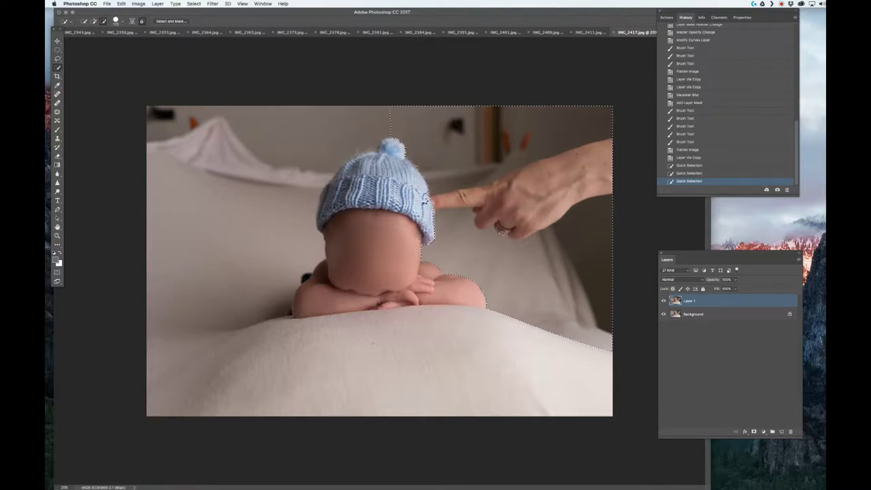
pyautogui.click(423, 196)
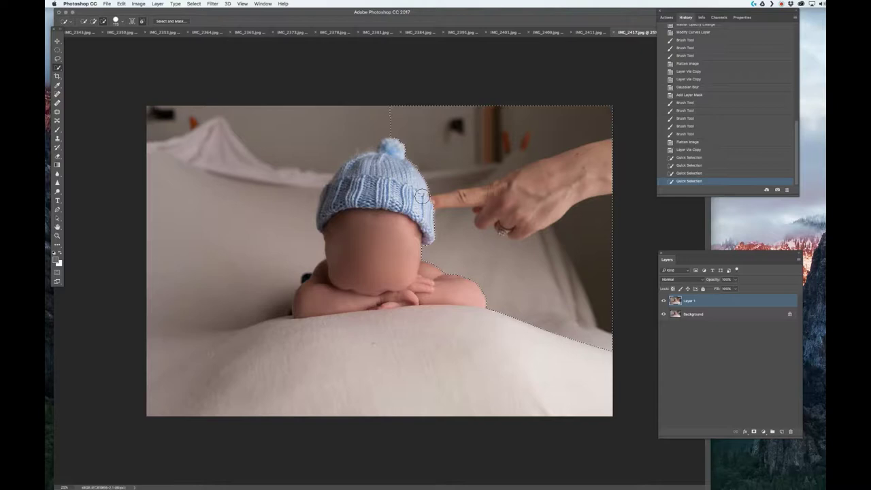
pyautogui.click(430, 212)
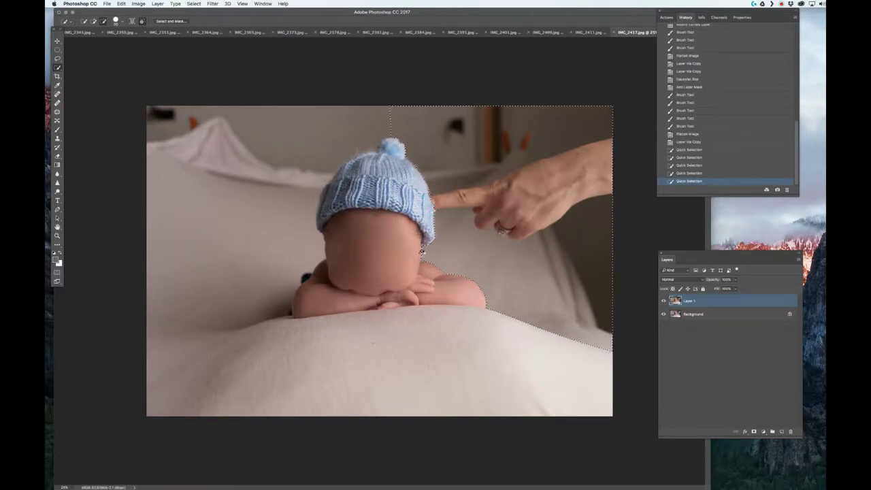
pyautogui.click(422, 250)
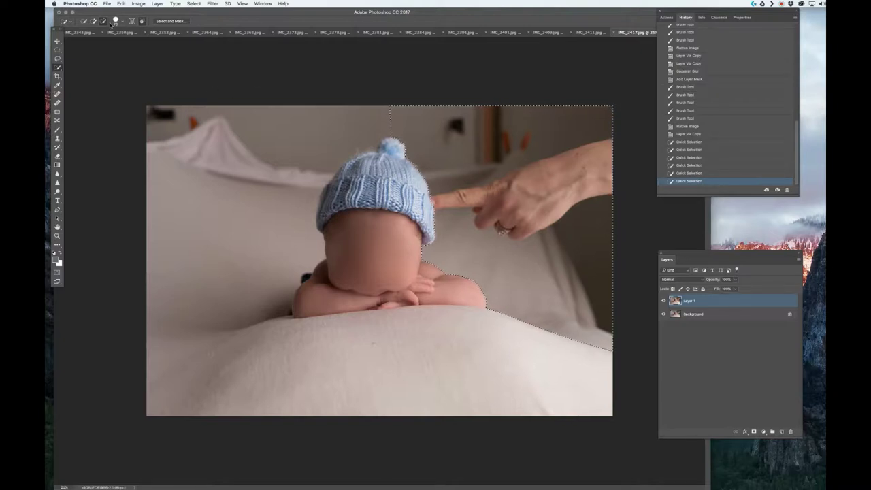
# - Examine the selection edge along the hat, face and shoulder
pyautogui.click(85, 21)
pyautogui.press('alt')
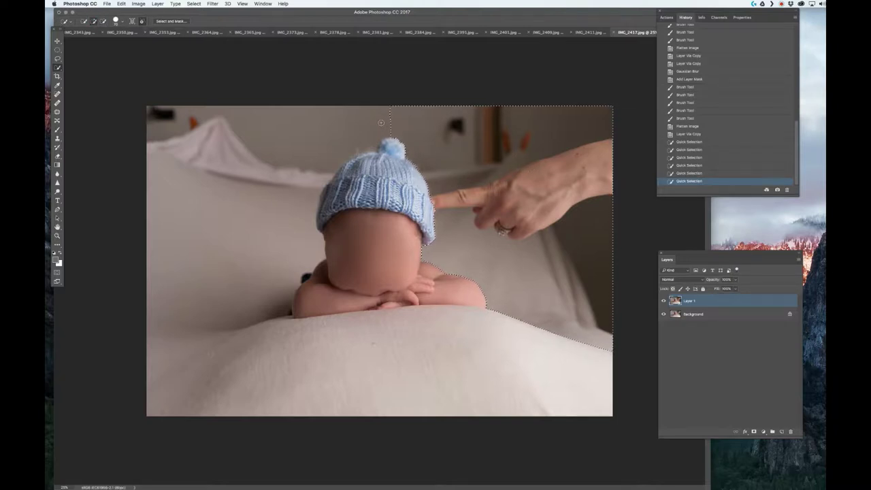
pyautogui.moveTo(382, 124); pyautogui.dragTo(378, 123)
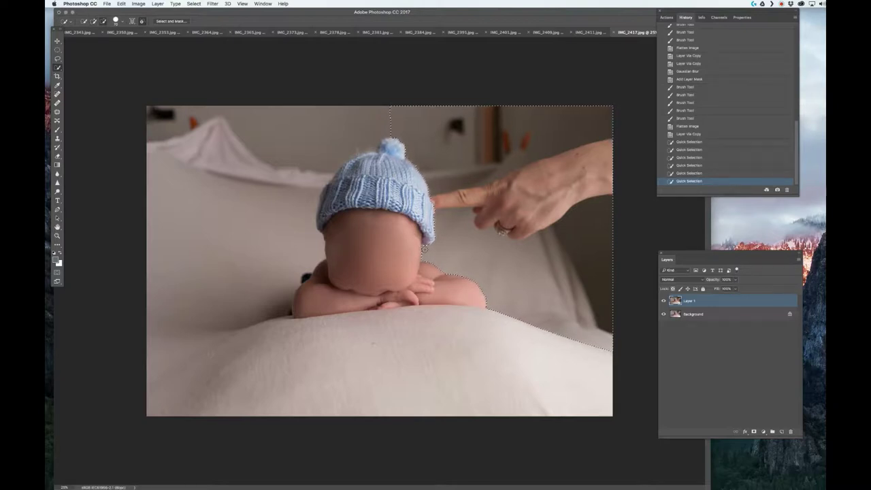
pyautogui.scroll(3, 424, 249)
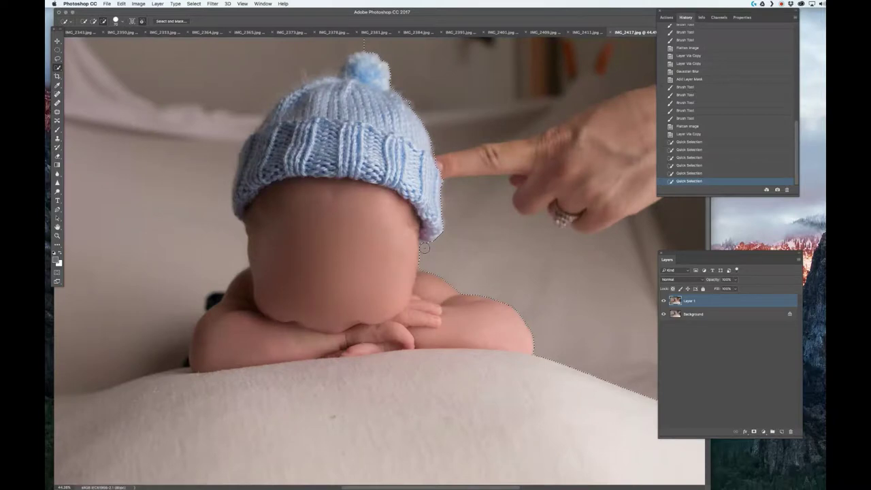
pyautogui.scroll(2, 422, 248)
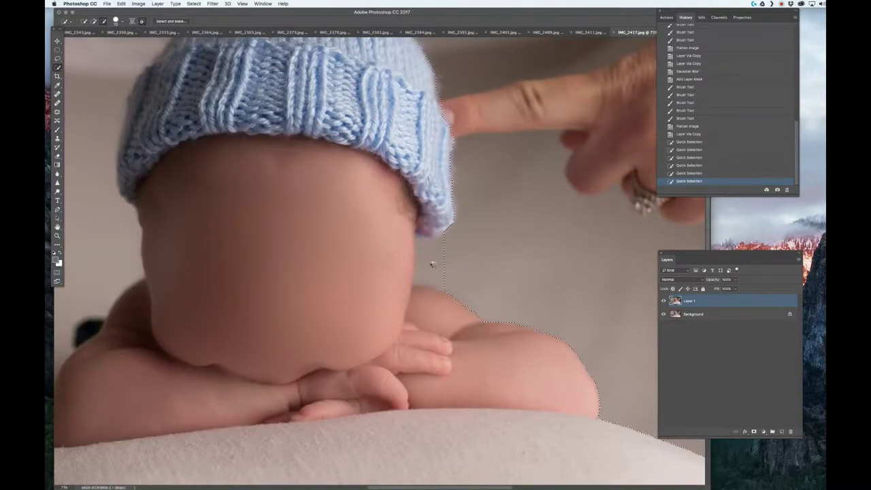
pyautogui.press('super+z')
pyautogui.scroll(-4, 427, 260)
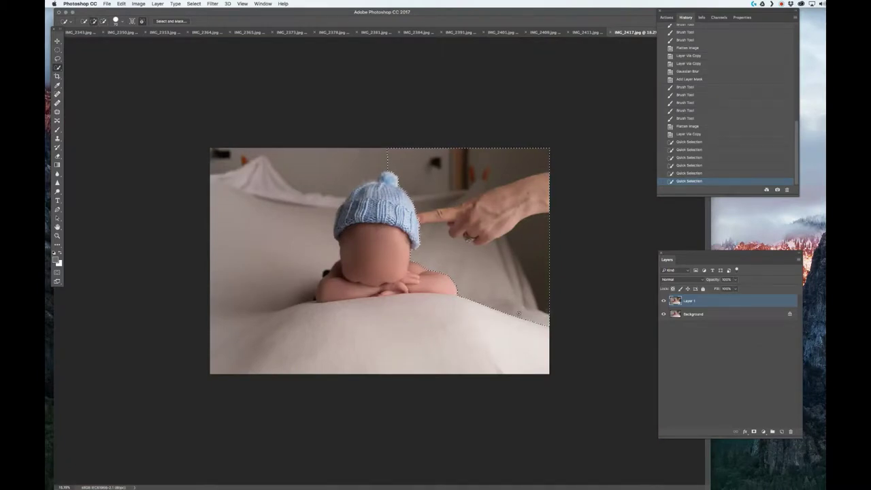
pyautogui.scroll(2, 480, 188)
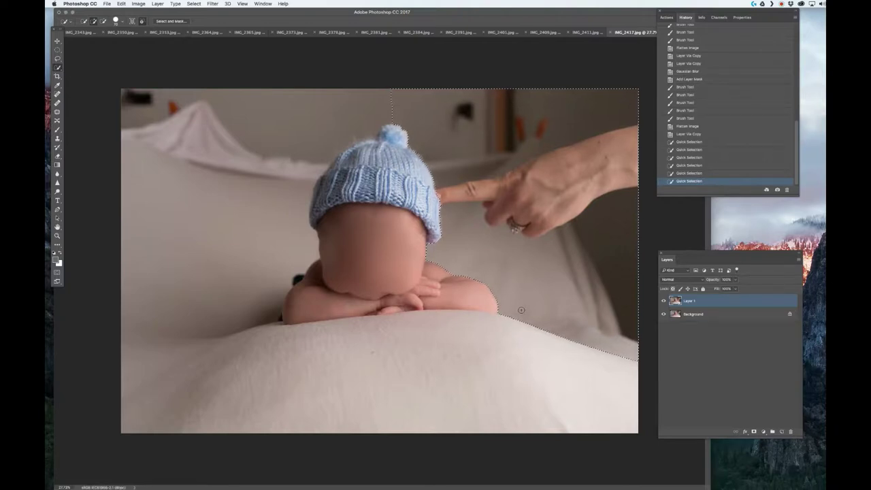
# - Open Select and Mask and refine the edge under the hat's lower corner with a small Refine Edge Brush
pyautogui.click(171, 21)
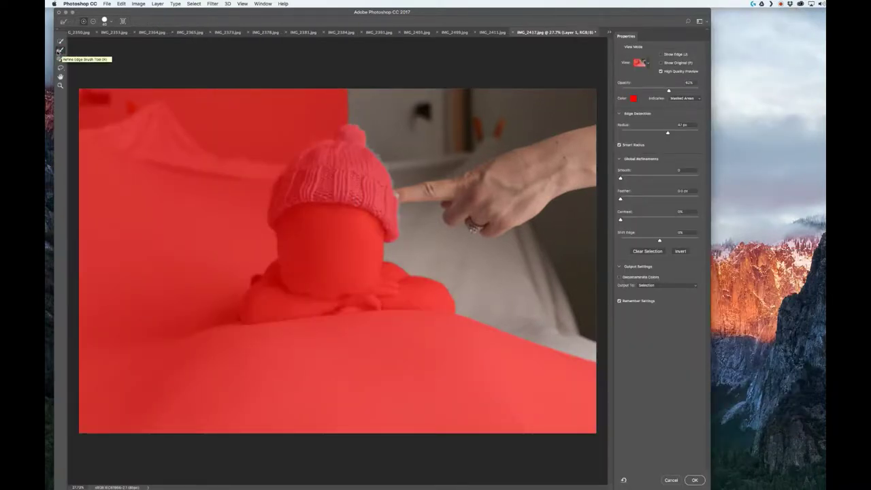
pyautogui.click(60, 51)
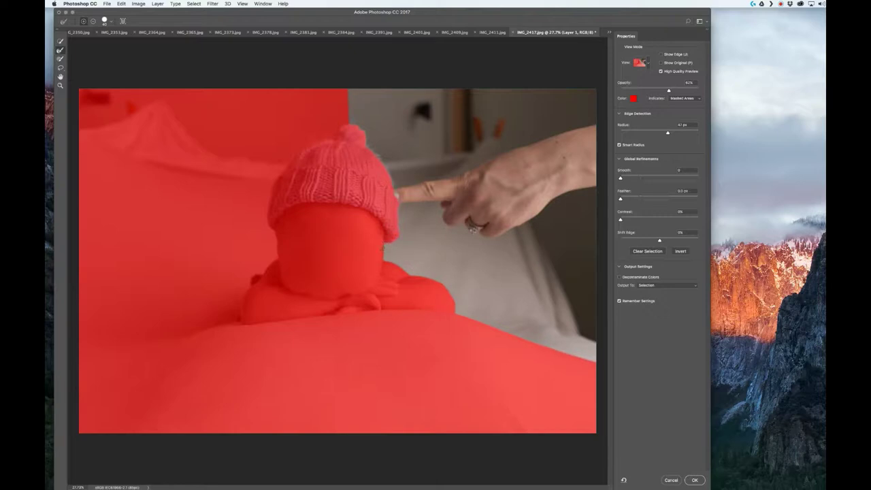
pyautogui.scroll(5, 394, 239)
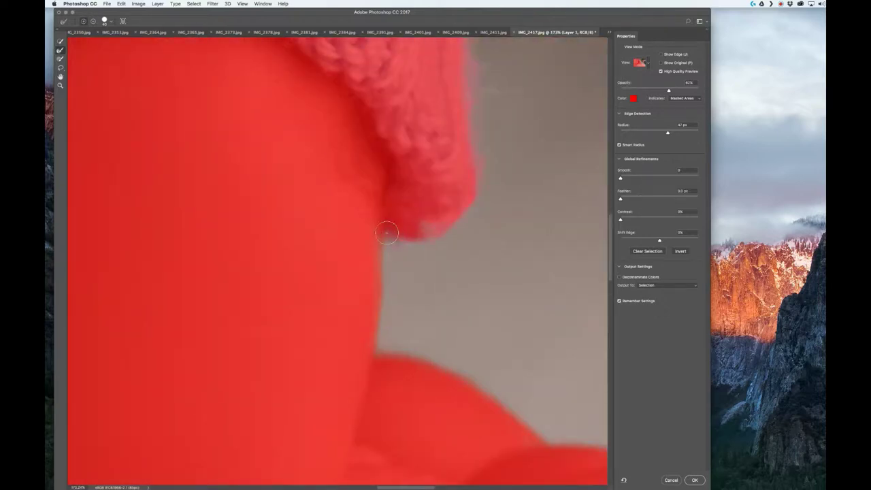
pyautogui.press('[')
pyautogui.press('[')
pyautogui.press('[')
pyautogui.press('[')
pyautogui.press('[')
pyautogui.moveTo(388, 229); pyautogui.dragTo(399, 238)
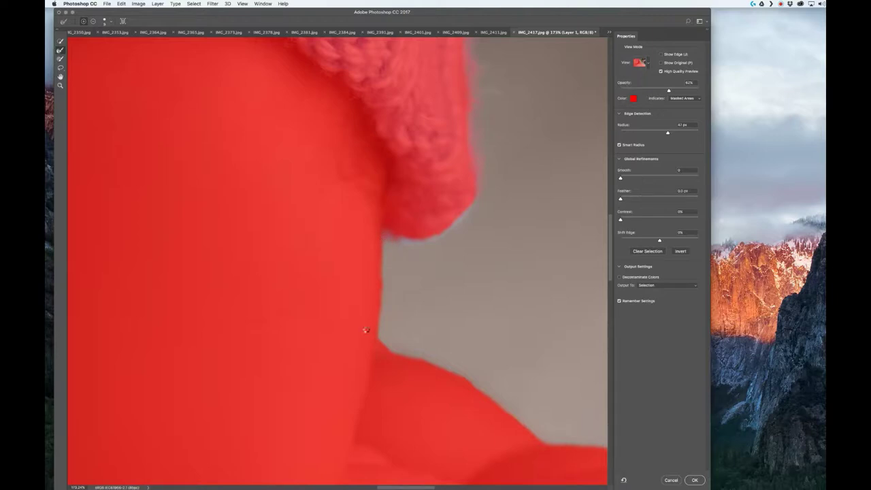
# - Refine the edge along the face, shoulder and side of the hat with a larger Refine Edge Brush
pyautogui.press(']')
pyautogui.press(']')
pyautogui.press(']')
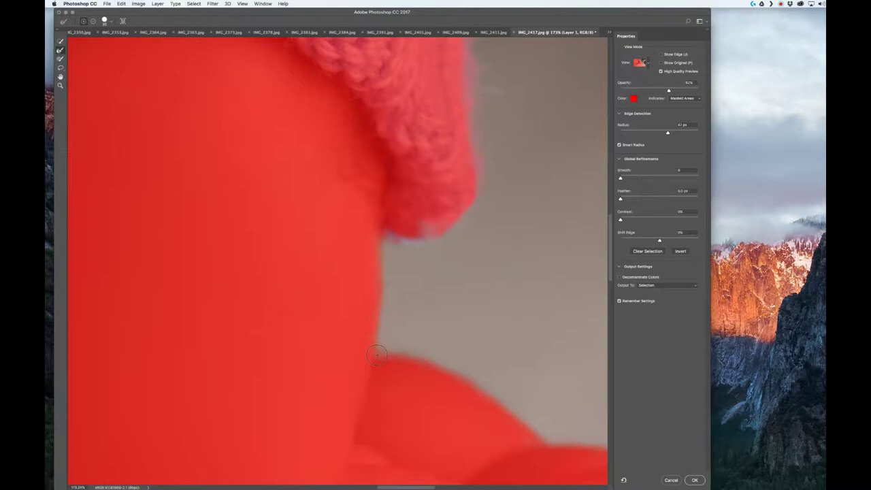
pyautogui.moveTo(373, 223)
pyautogui.mouseDown()
pyautogui.moveTo(385, 242)
pyautogui.moveTo(469, 214)
pyautogui.moveTo(472, 123)
pyautogui.moveTo(465, 132)
pyautogui.mouseUp()
pyautogui.keyDown('alt'); pyautogui.scroll(-5, 456, 150); pyautogui.keyUp('alt')
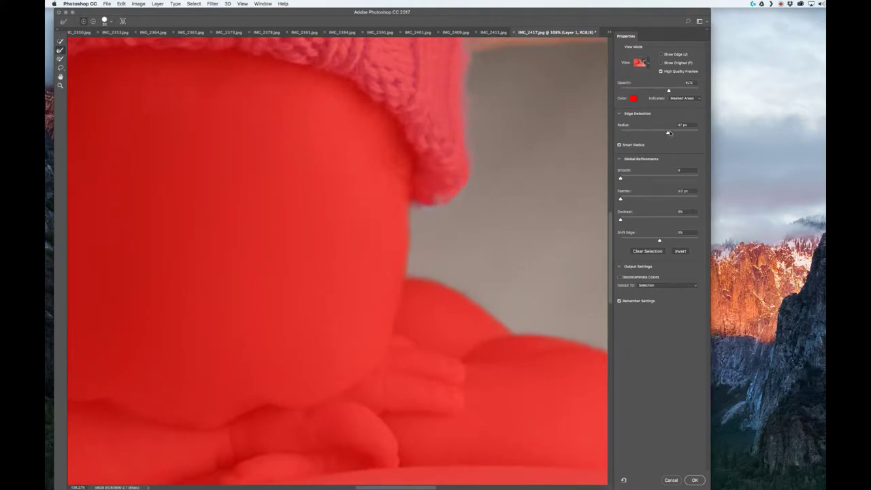
# - Raise the edge detection radius slightly and output the refined edge as a selection
pyautogui.press('super+0')
pyautogui.keyDown('alt'); pyautogui.scroll(6, 372, 160); pyautogui.keyUp('alt')
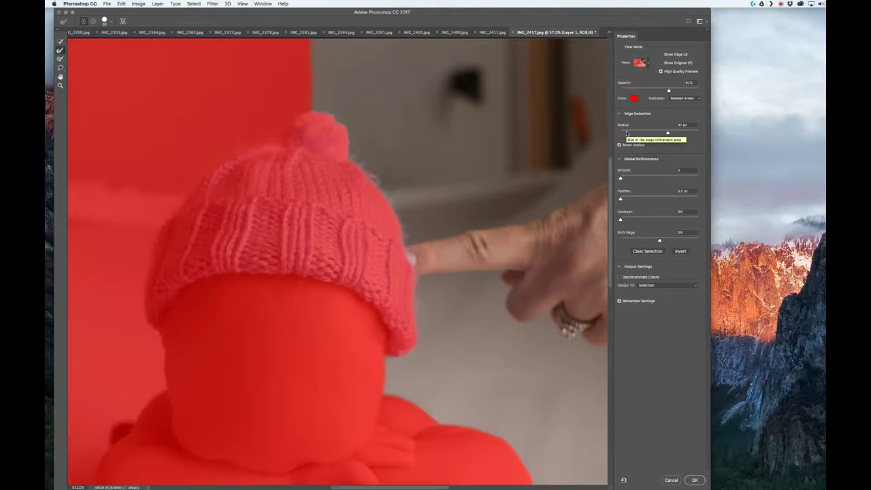
pyautogui.click(670, 134)
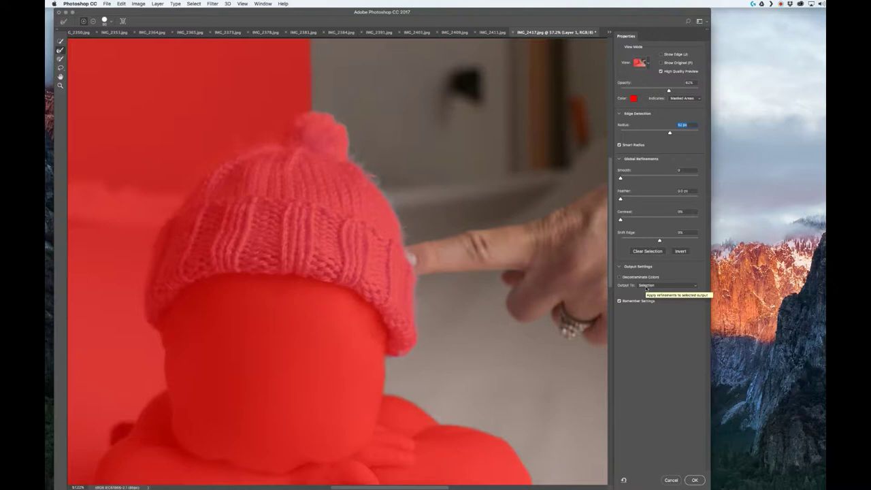
pyautogui.click(646, 288)
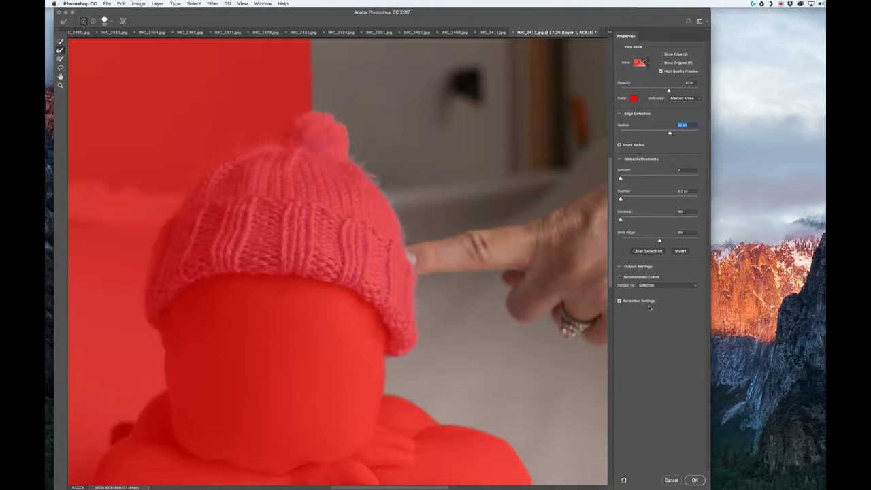
pyautogui.click(696, 480)
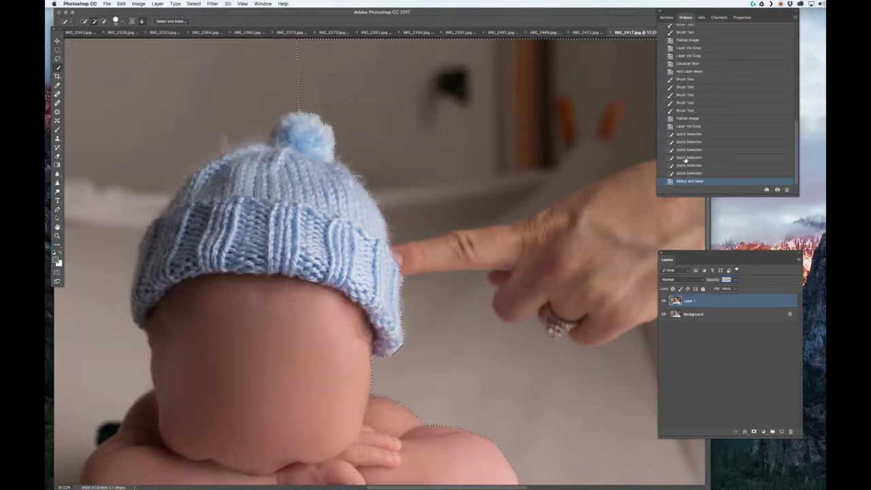
# - Invert the selection and copy the baby and foreground blanket to a new layer with Layer Via Copy
pyautogui.press('super+0')
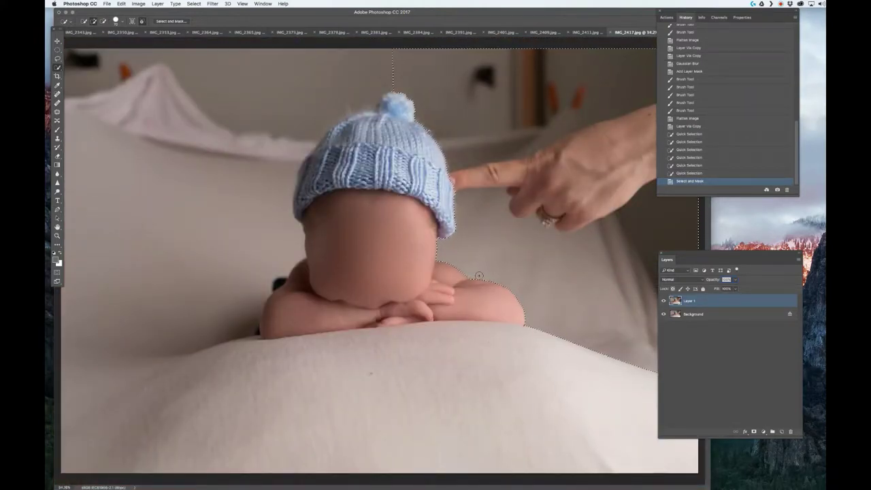
pyautogui.press('i')
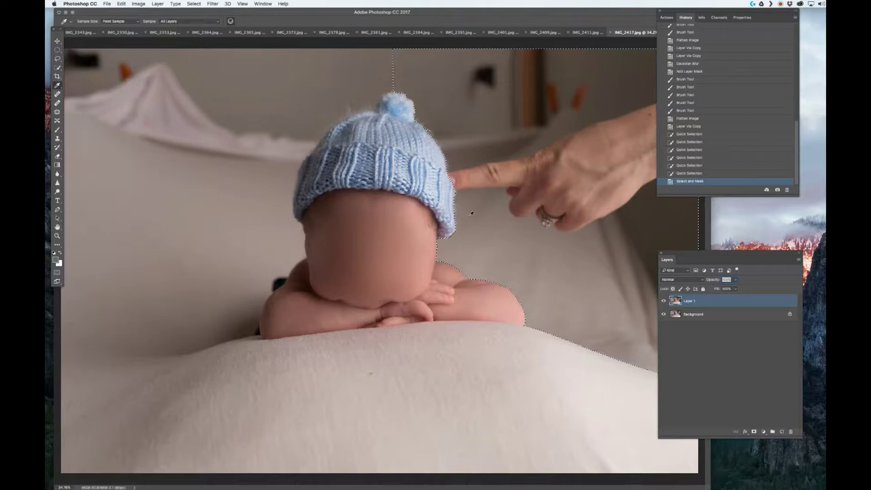
pyautogui.rightClick(510, 214)
pyautogui.click(497, 197)
pyautogui.press('l')
pyautogui.rightClick(497, 197)
pyautogui.click(507, 207)
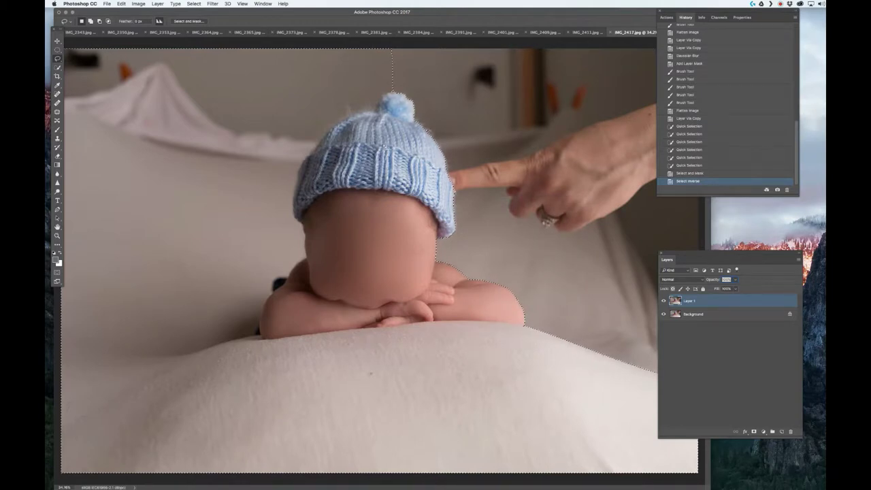
pyautogui.rightClick(374, 217)
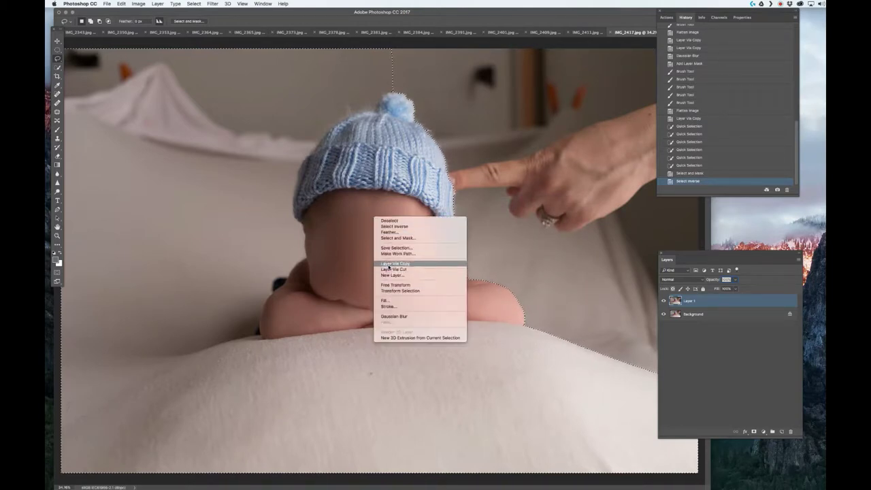
pyautogui.click(389, 264)
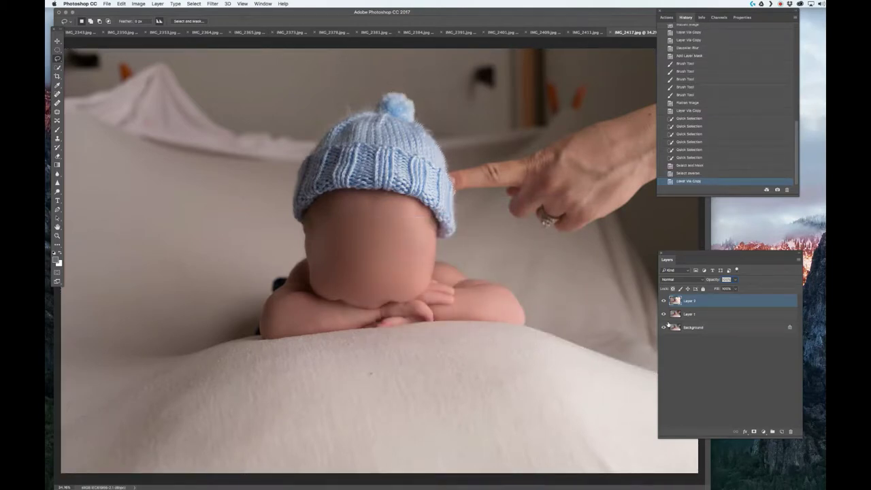
# - Hide Layer 1 and Background to check the baby cut-out on its own, and show both layers again
pyautogui.moveTo(663, 313); pyautogui.dragTo(664, 328)
pyautogui.click(679, 315)
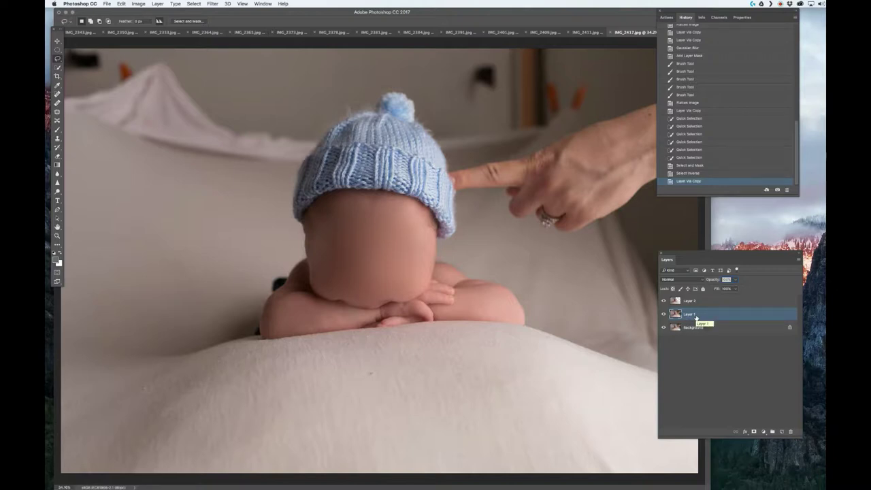
pyautogui.click(678, 302)
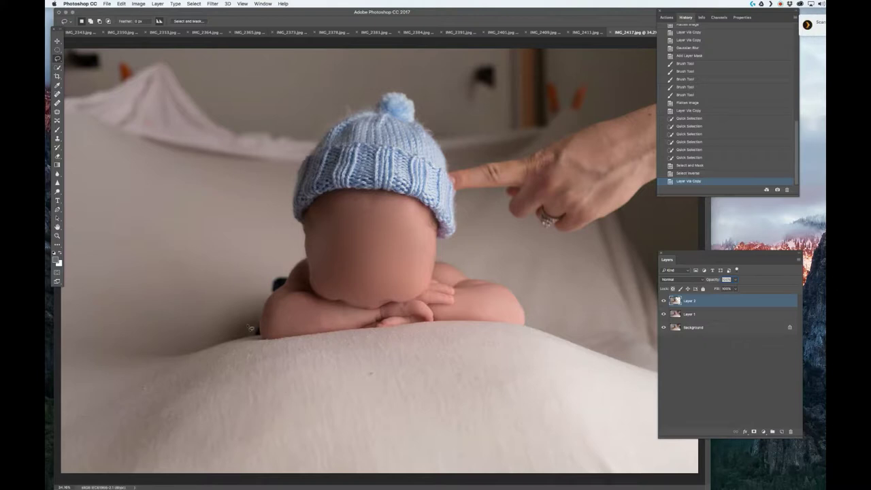
pyautogui.click(664, 314)
pyautogui.click(664, 327)
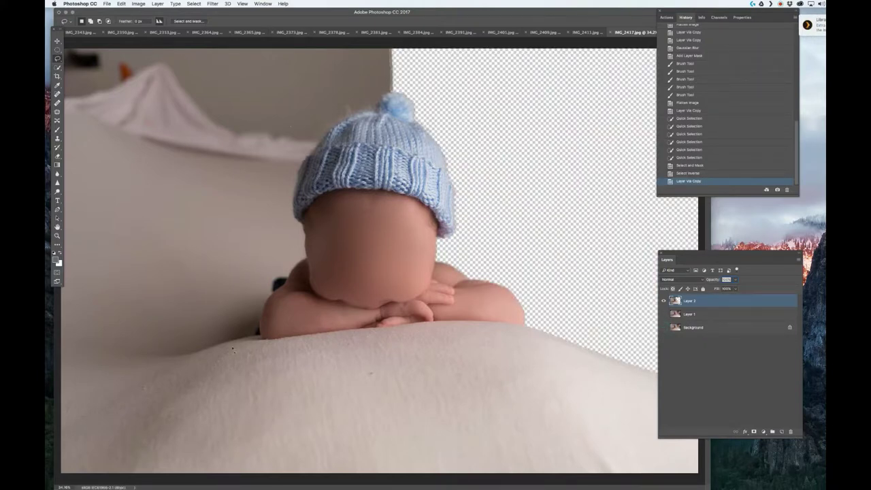
pyautogui.click(664, 327)
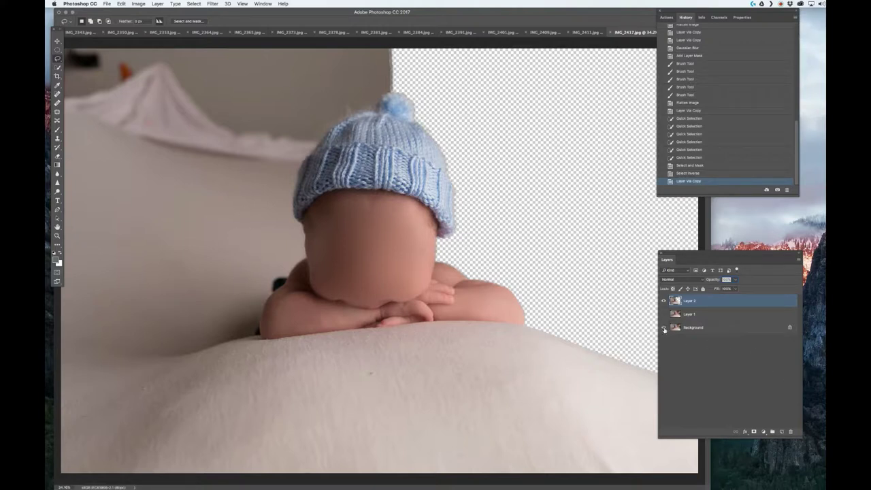
pyautogui.click(664, 313)
# - Flip Layer 1 horizontally and shift it slightly left so the clean backdrop replaces the hand behind the baby
pyautogui.click(701, 314)
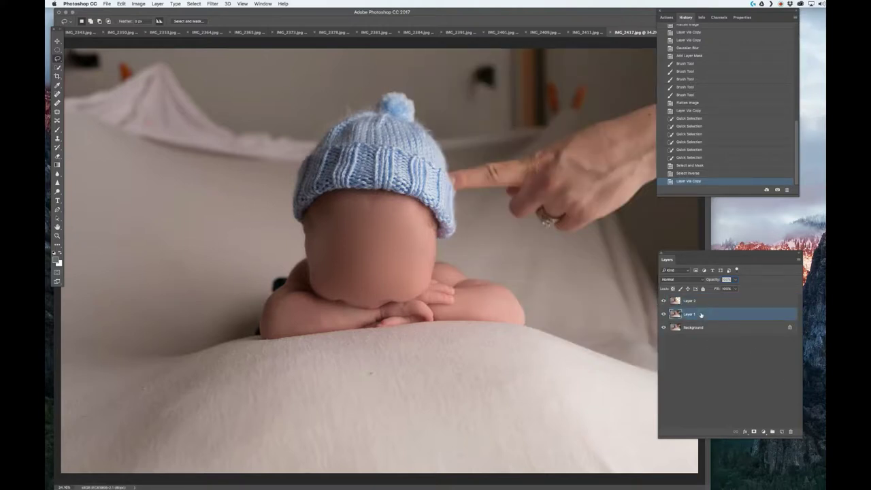
pyautogui.hotkey('ctrl', 't')
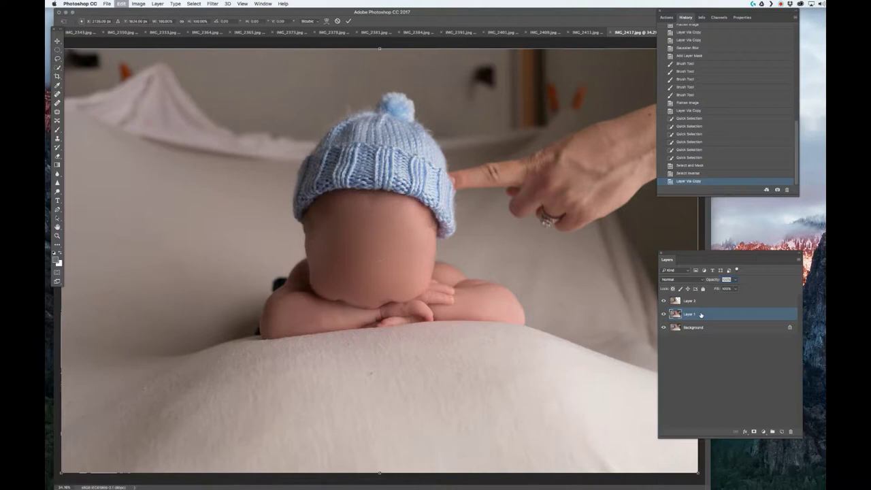
pyautogui.rightClick(524, 185)
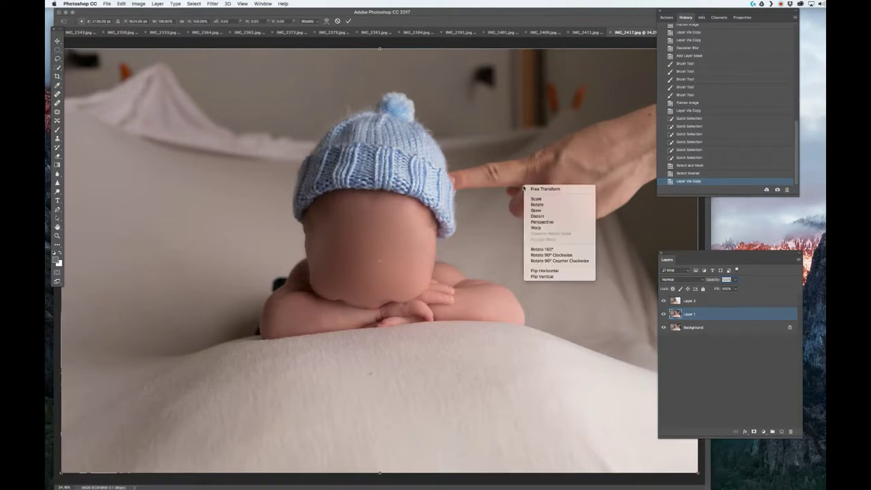
pyautogui.click(544, 271)
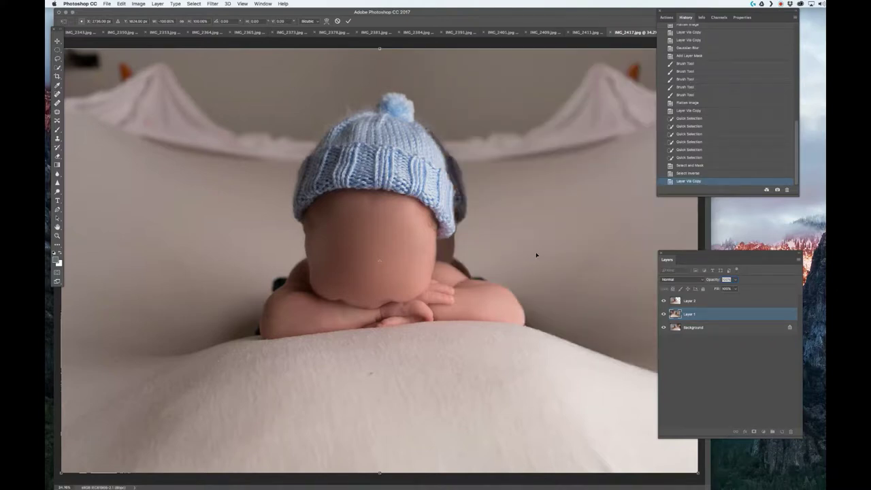
pyautogui.moveTo(536, 255); pyautogui.dragTo(558, 256)
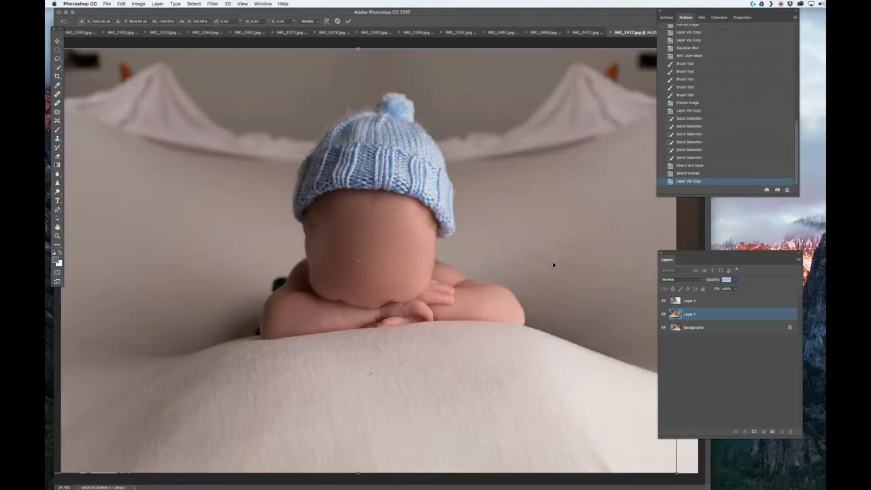
pyautogui.press('Return')
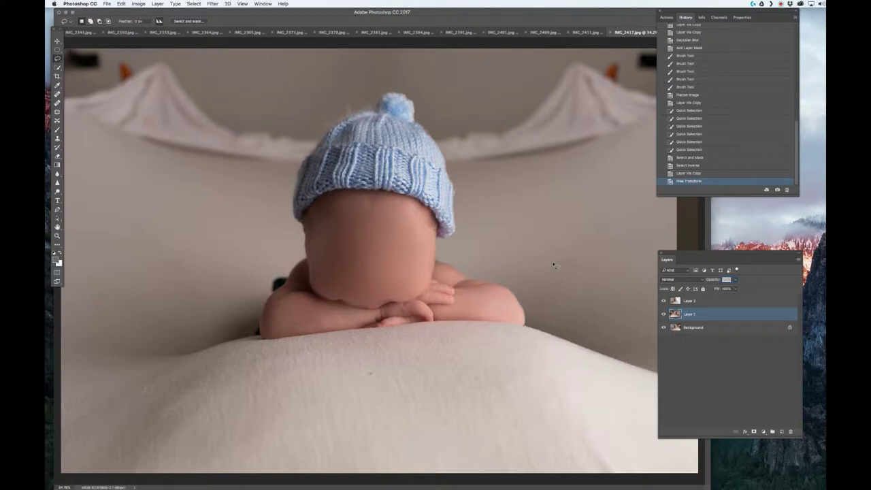
# - Return the document to its Select and Mask history state and add a new blank layer above Layer 1
pyautogui.press('Delete')
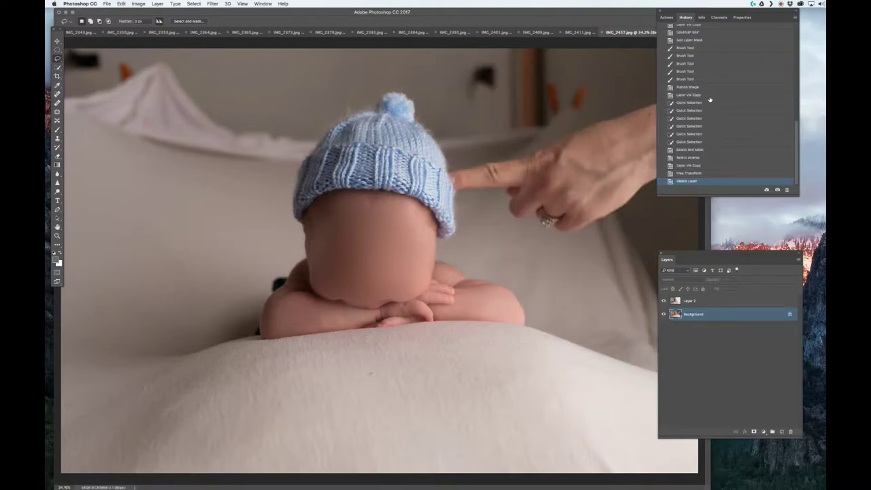
pyautogui.click(713, 96)
pyautogui.click(700, 153)
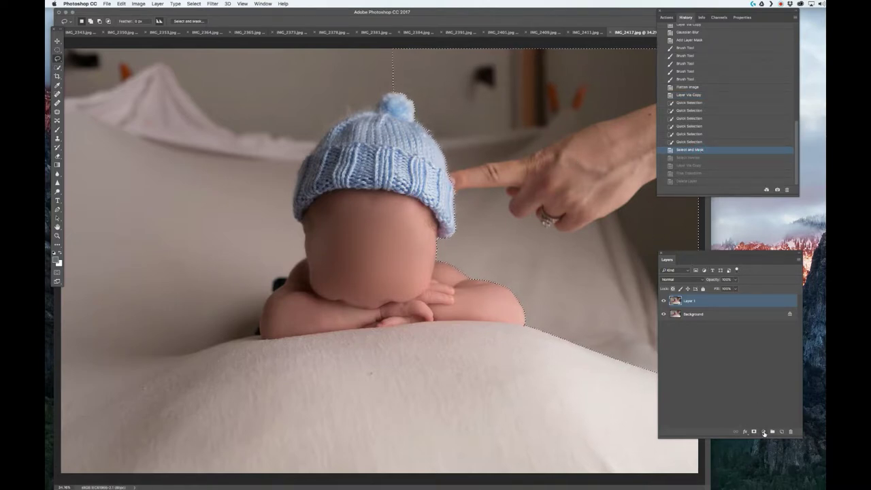
pyautogui.press('super+shift+n')
pyautogui.press('Return')
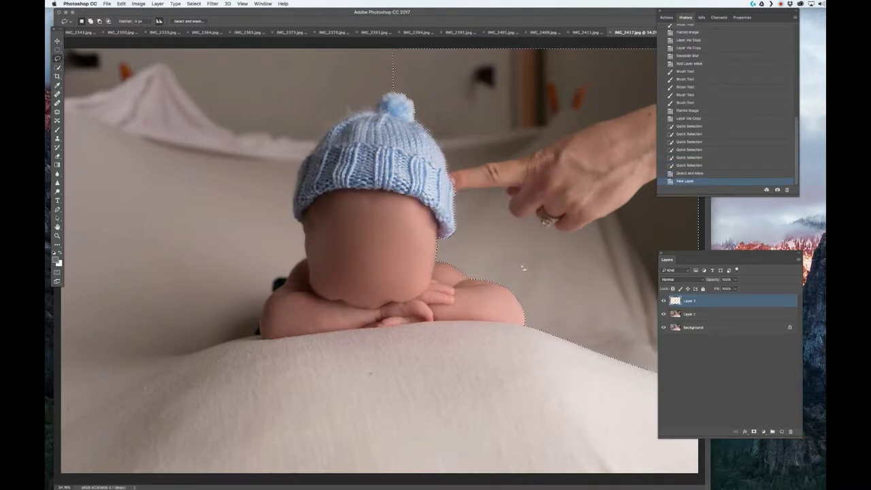
# - Sample the backdrop colour near the hat and brush it over the pointing finger on the new layer, inside the selection
pyautogui.press('i')
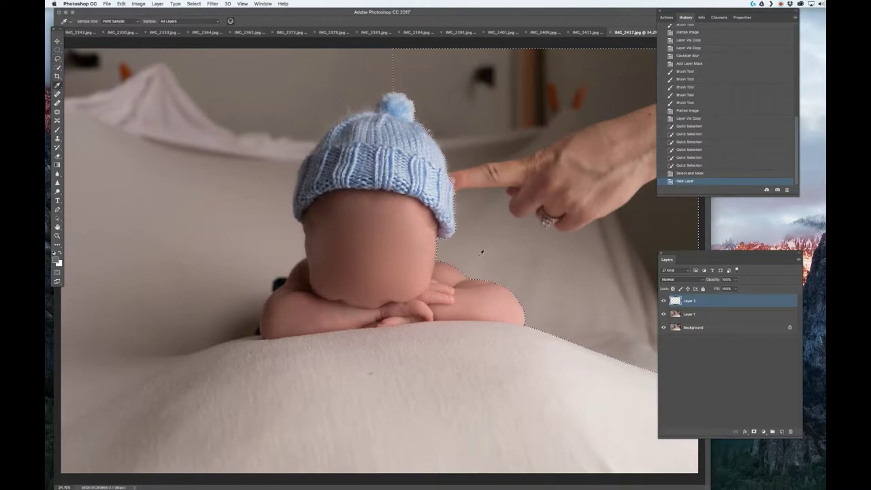
pyautogui.press('b')
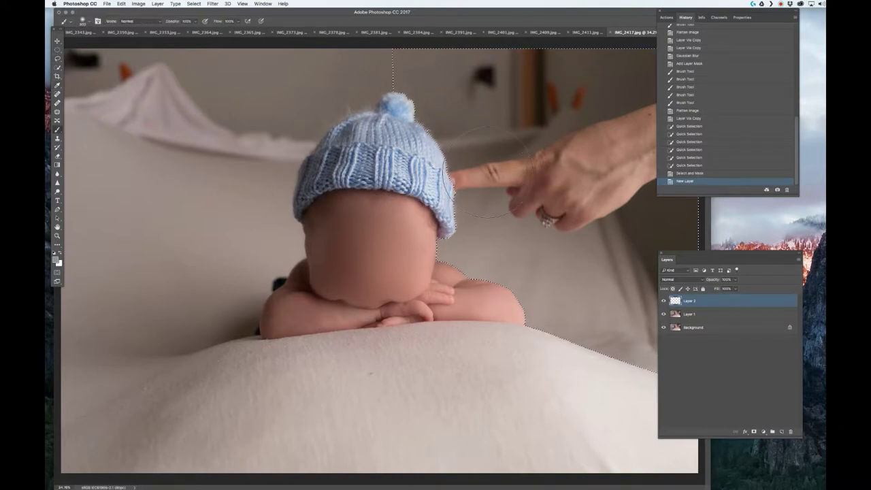
pyautogui.press('i')
pyautogui.press('b')
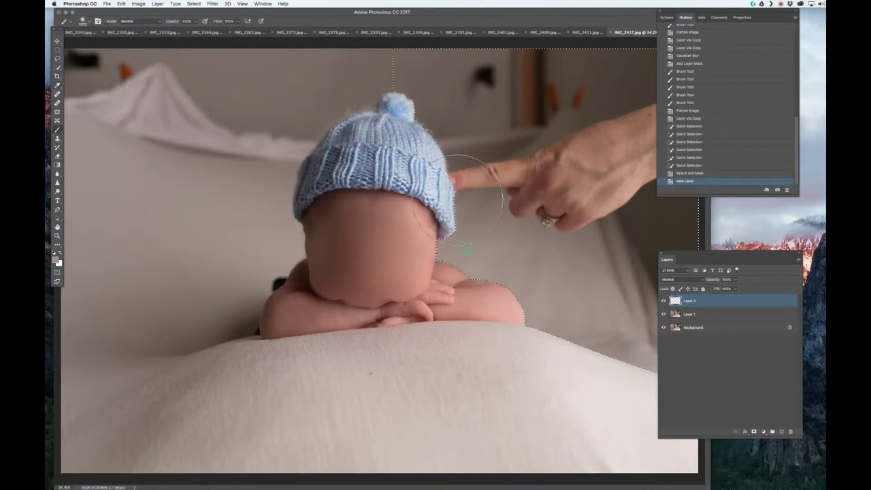
pyautogui.click(469, 187)
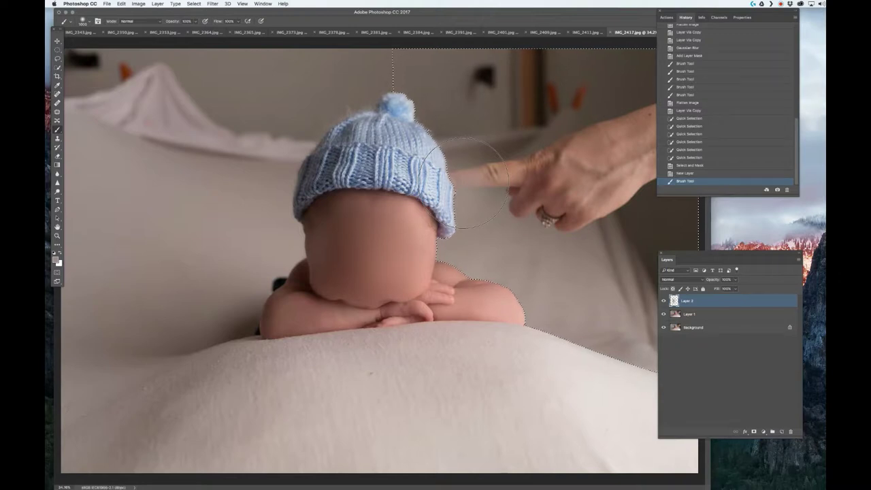
pyautogui.press('i')
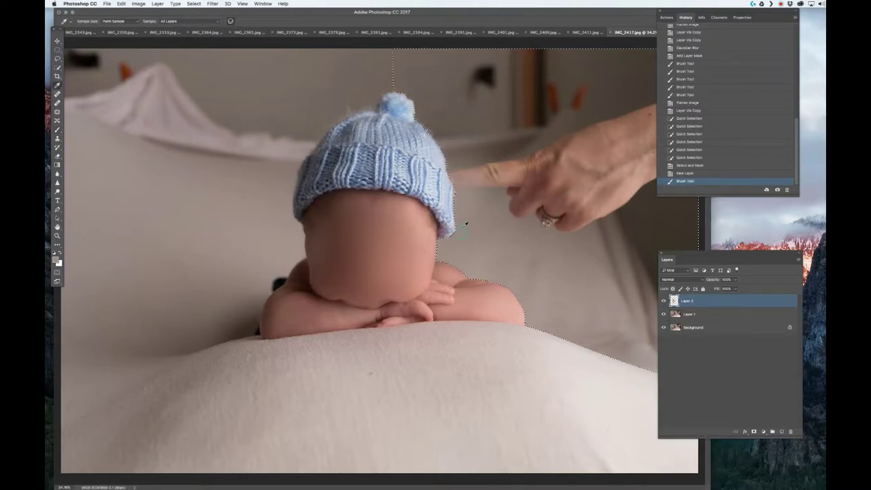
pyautogui.press('b')
pyautogui.click(469, 195)
pyautogui.press('i')
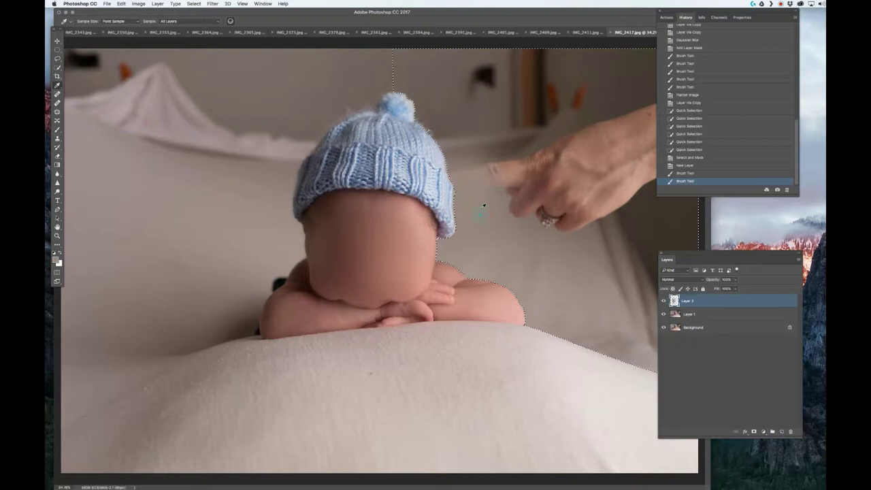
pyautogui.press('b')
pyautogui.moveTo(483, 206); pyautogui.dragTo(496, 195)
# - Paint over the knuckles, ring and lower hand with colours sampled from the adjacent backdrop
pyautogui.press('i')
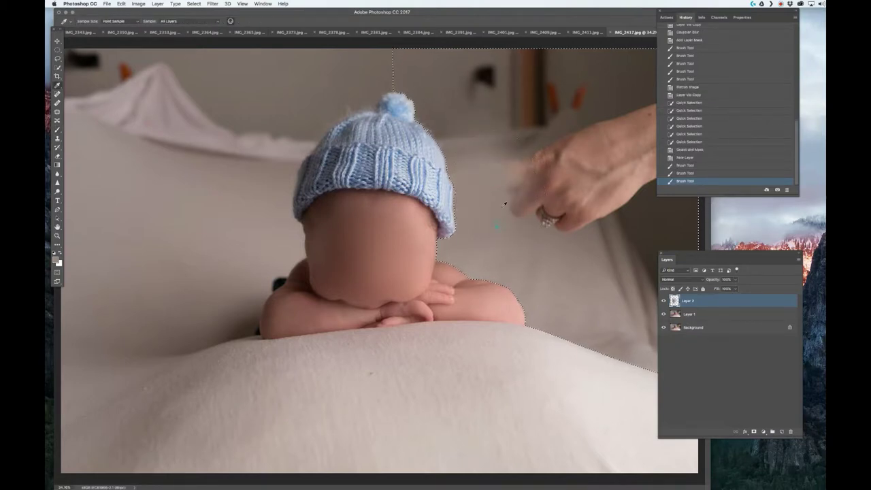
pyautogui.press('b')
pyautogui.click(525, 188)
pyautogui.click(534, 209)
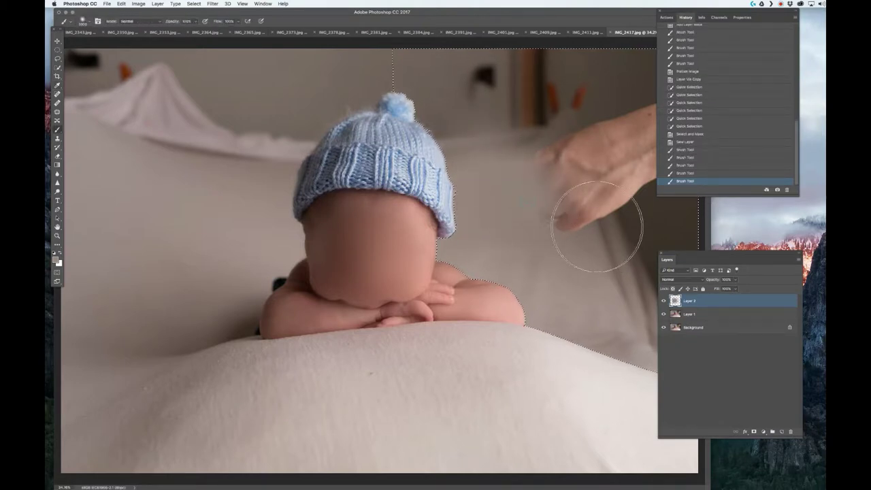
pyautogui.keyDown('alt'); pyautogui.click(541, 239); pyautogui.keyUp('alt')
pyautogui.click(562, 184)
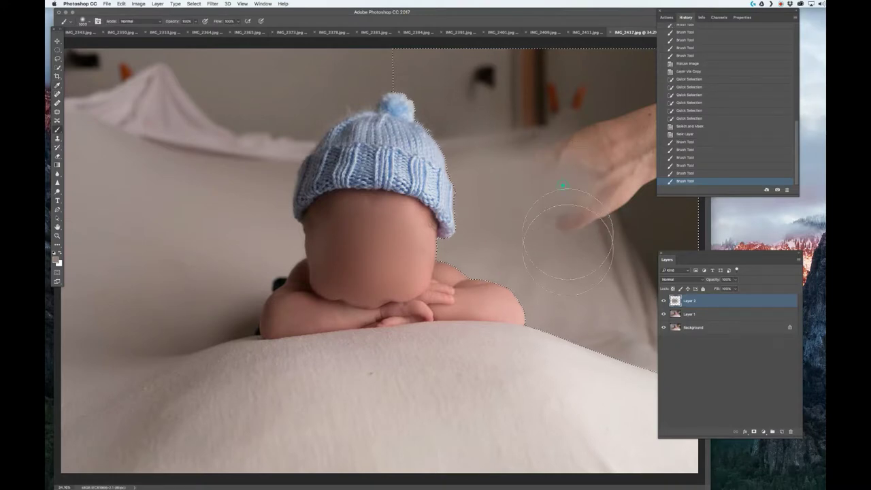
pyautogui.moveTo(568, 249); pyautogui.dragTo(582, 214)
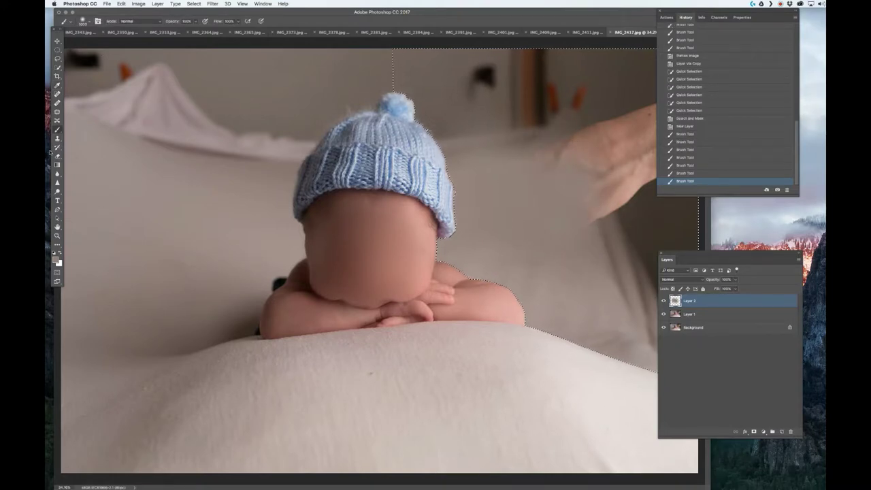
pyautogui.click(57, 130)
pyautogui.click(57, 146)
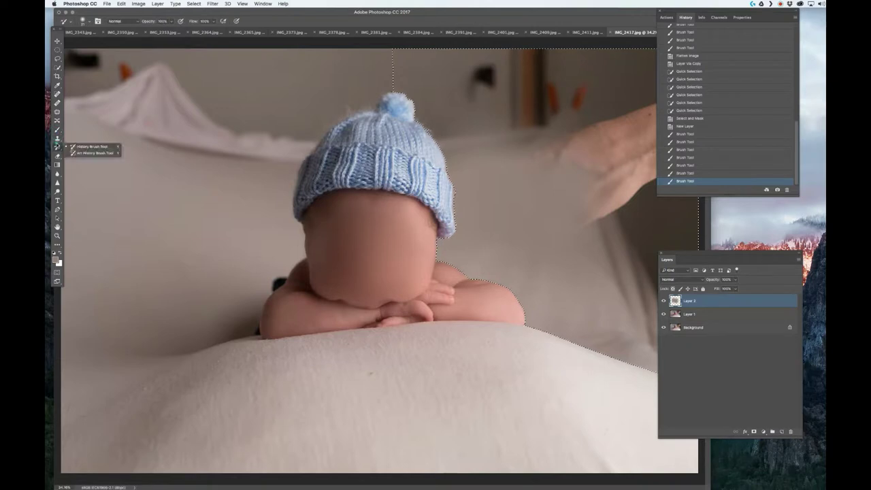
pyautogui.click(57, 85)
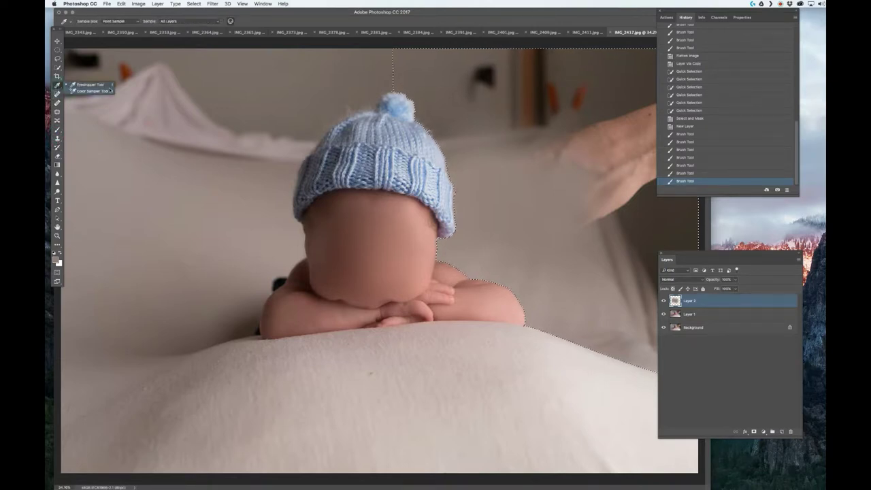
pyautogui.click(57, 87)
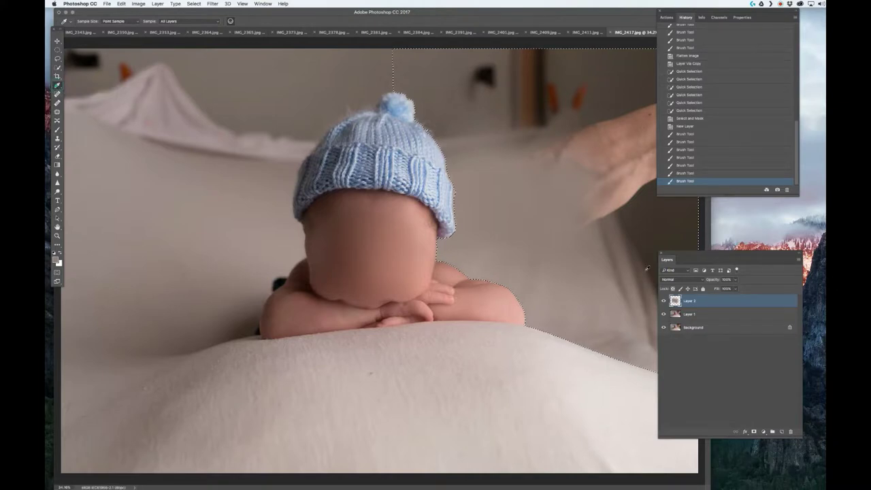
# - Paint backdrop colour over the wrist, the dark area beside the backdrop and the wall clutter with increasingly large brushes
pyautogui.press('b')
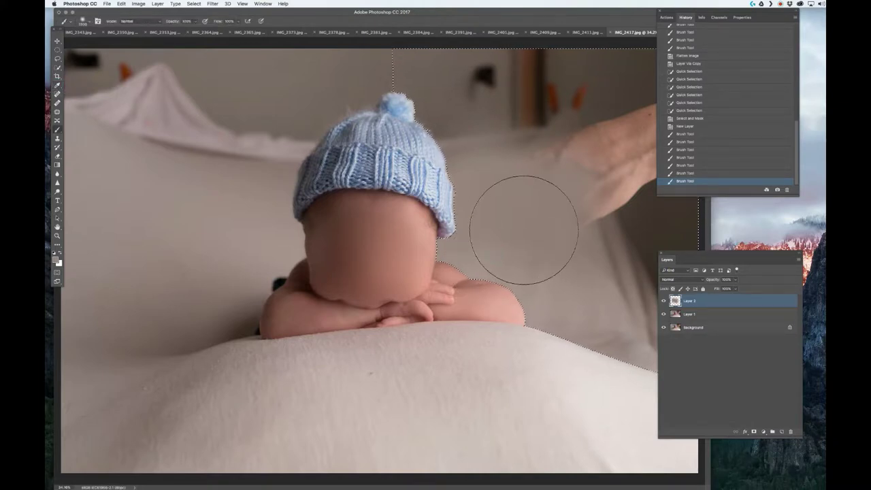
pyautogui.moveTo(618, 217)
pyautogui.mouseDown()
pyautogui.moveTo(613, 238)
pyautogui.moveTo(638, 287)
pyautogui.moveTo(615, 288)
pyautogui.mouseUp()
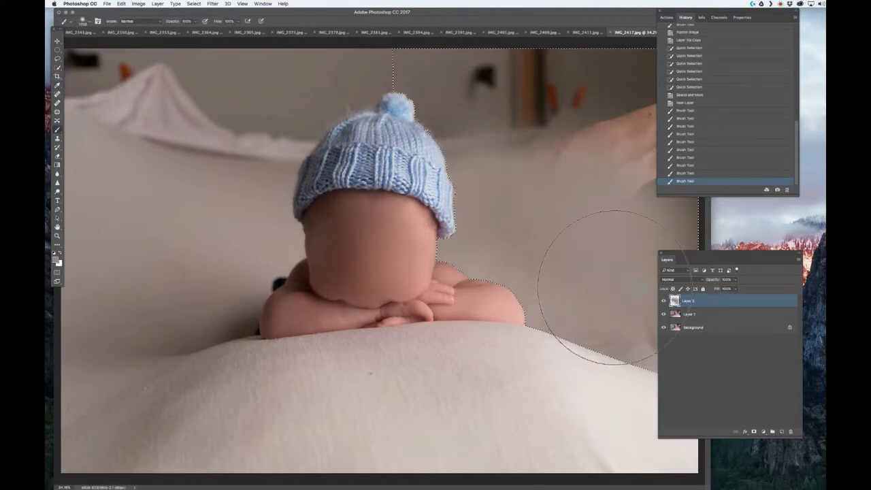
pyautogui.press('i')
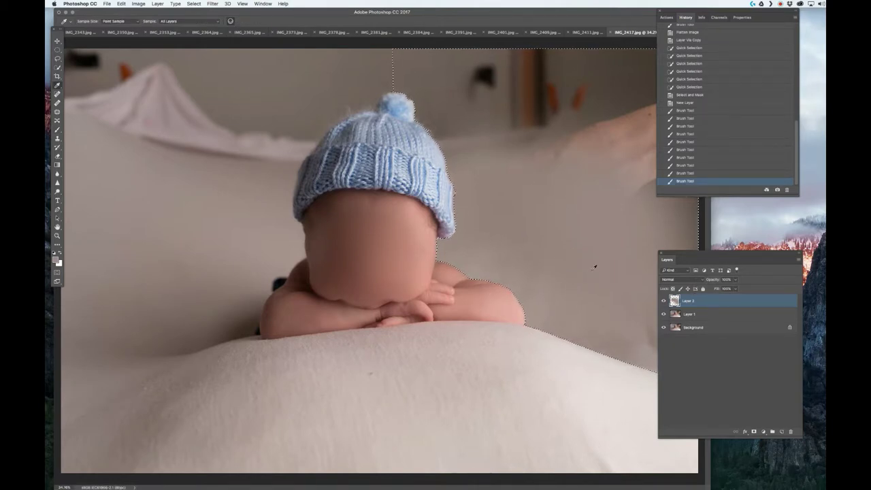
pyautogui.moveTo(704, 255); pyautogui.dragTo(762, 283)
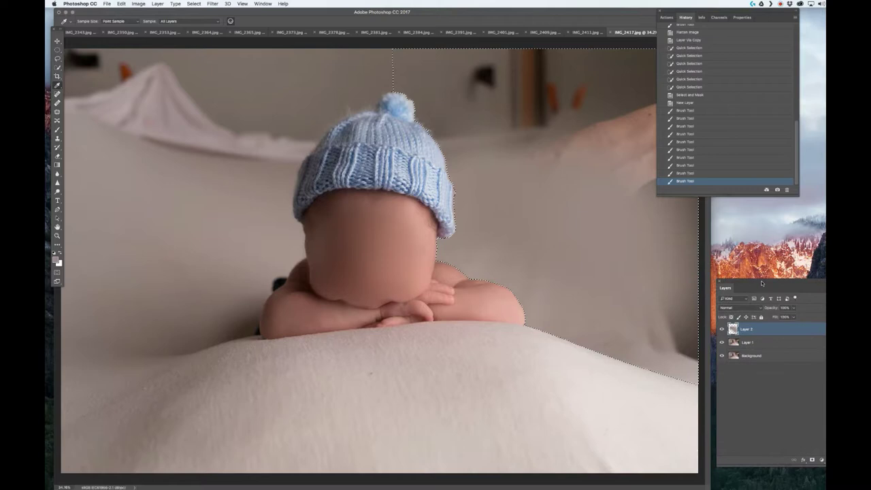
pyautogui.press('b')
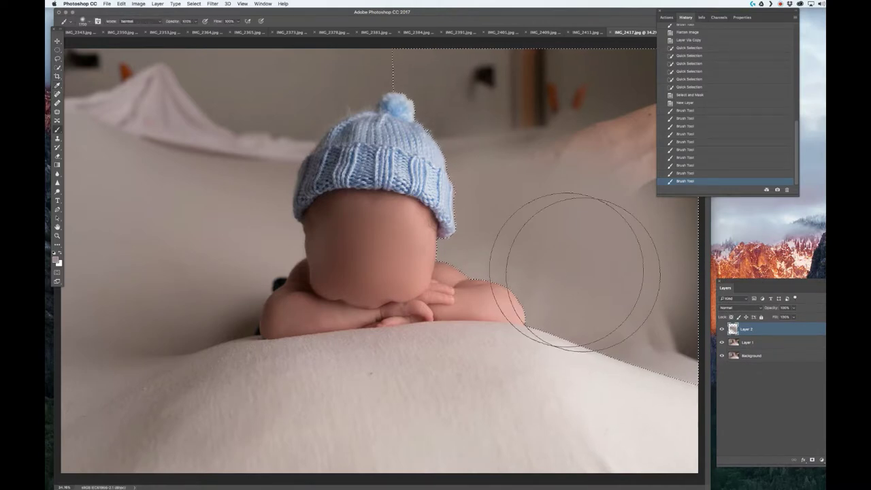
pyautogui.moveTo(619, 293); pyautogui.dragTo(525, 120)
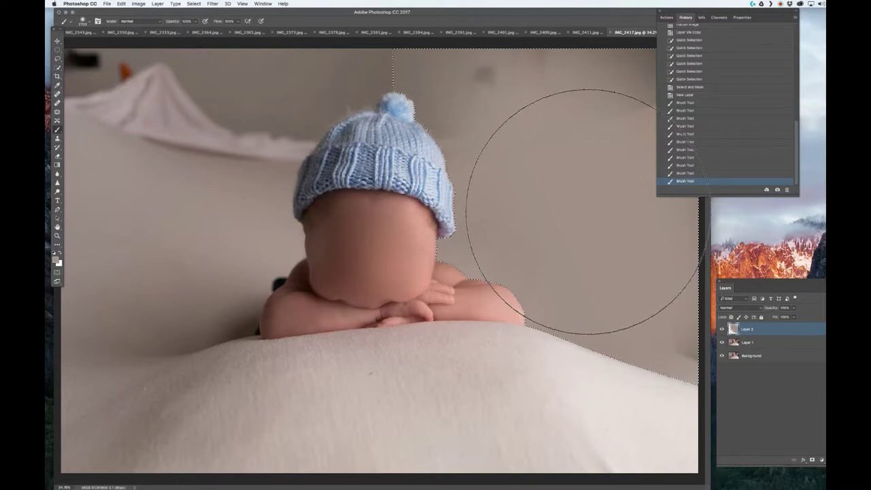
# - Sample the backdrop beside the hat and paint it over the selected wall area above and beside the pom-pom
pyautogui.press('i')
pyautogui.click(473, 232)
pyautogui.press('b')
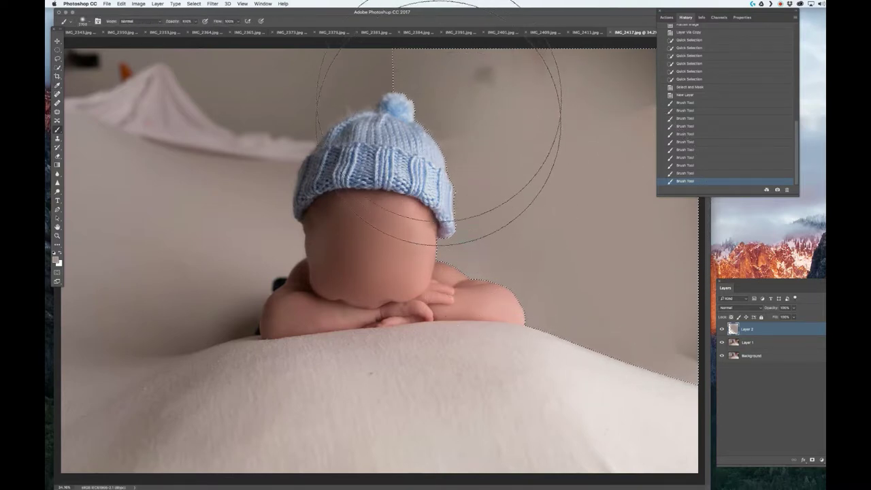
pyautogui.moveTo(438, 121)
pyautogui.mouseDown()
pyautogui.moveTo(683, 108)
pyautogui.moveTo(600, 135)
pyautogui.mouseUp()
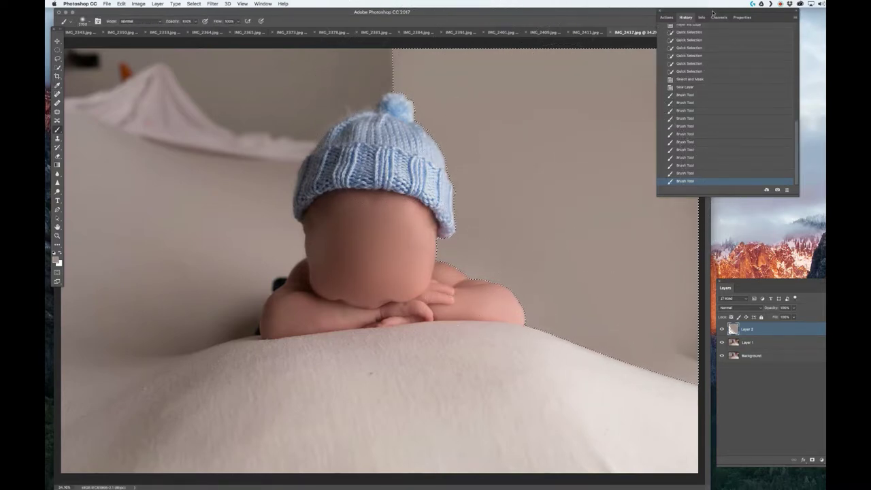
# - Clear the selection and brush backdrop colour over the photo's upper right edge, with the floating panels moved aside
pyautogui.moveTo(709, 13); pyautogui.dragTo(745, 24)
pyautogui.moveTo(763, 287); pyautogui.dragTo(734, 308)
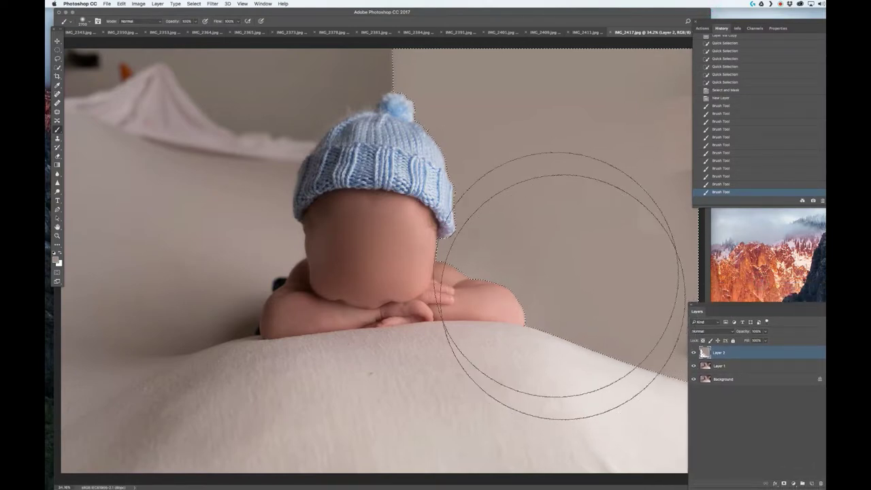
pyautogui.press('i')
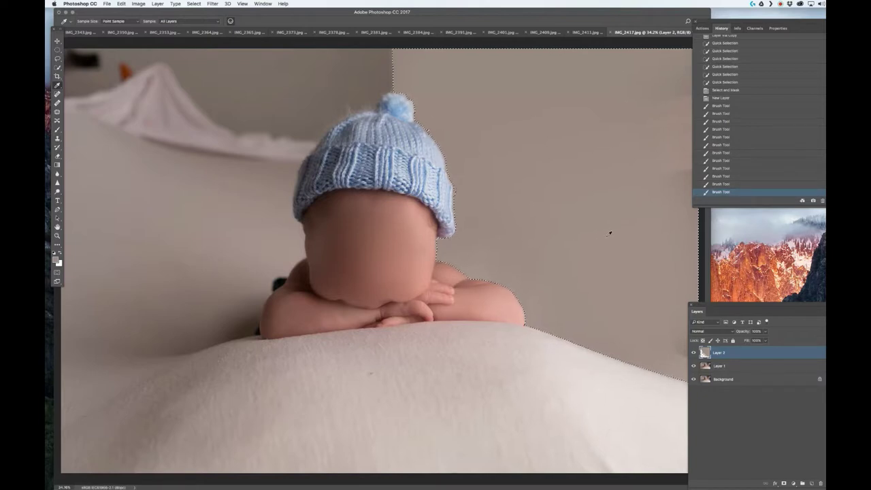
pyautogui.press('super+d')
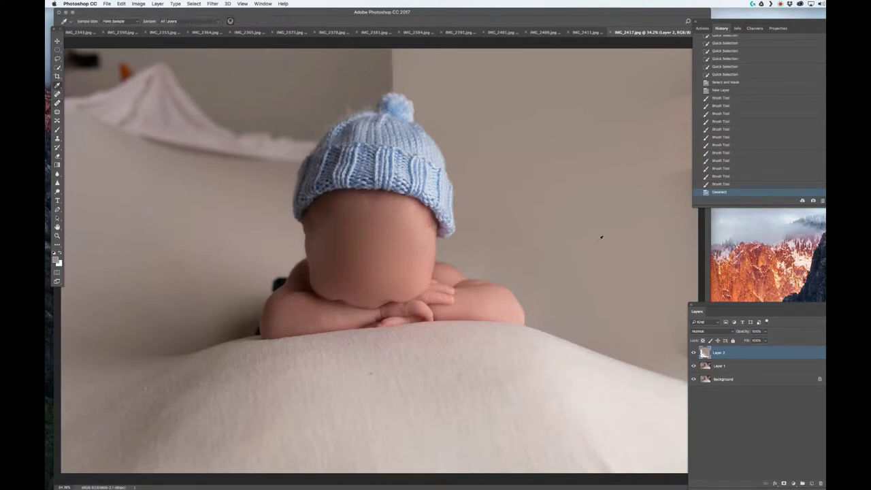
pyautogui.press('b')
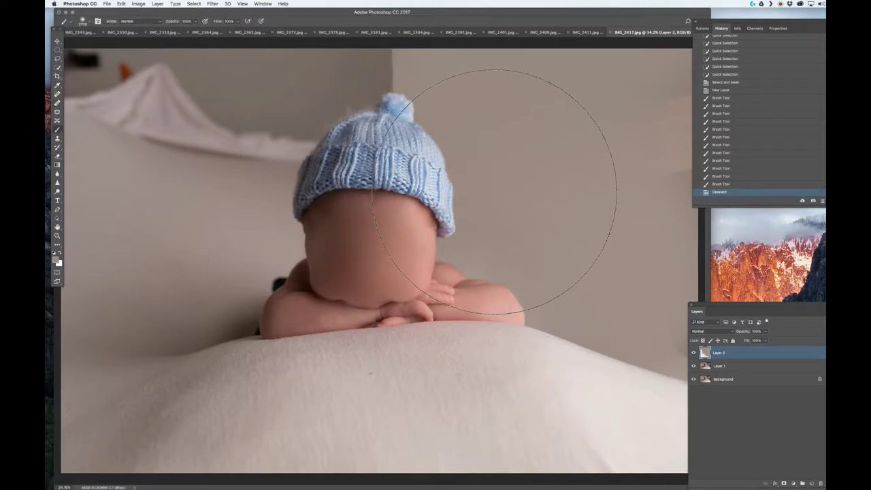
pyautogui.click(674, 109)
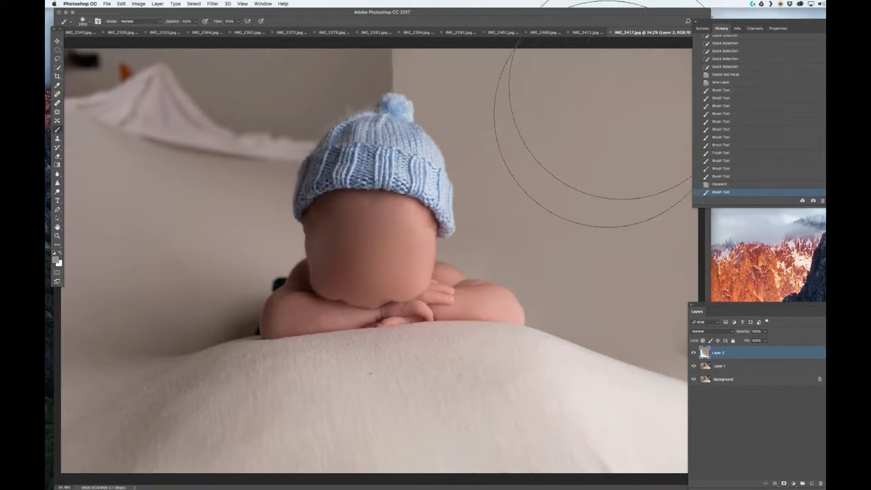
# - Try to even out the backdrop paint along the photo's right edge, finishing near the blanket with a smaller brush
pyautogui.click(607, 108)
pyautogui.click(686, 301)
pyautogui.press('super+z')
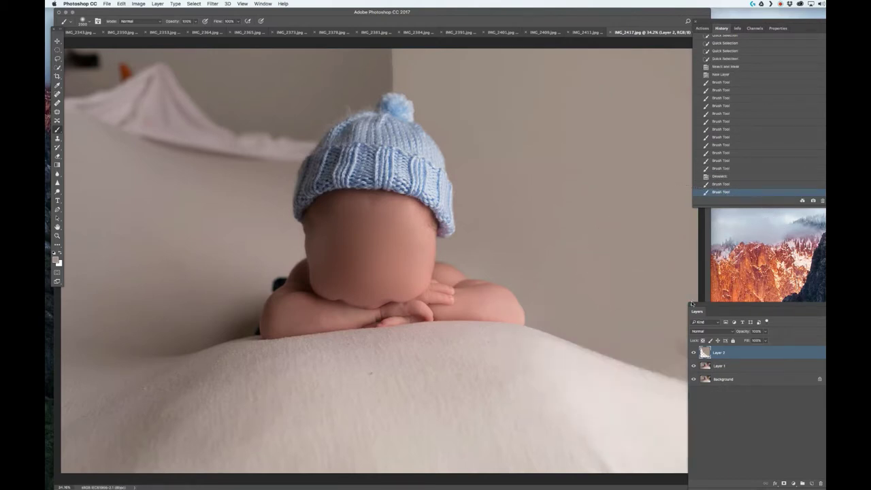
pyautogui.press('[')
pyautogui.press('[')
pyautogui.press('[')
pyautogui.press('[')
pyautogui.press('[')
pyautogui.press('[')
pyautogui.press('[')
pyautogui.press('[')
pyautogui.press('[')
pyautogui.press('[')
pyautogui.press('[')
pyautogui.press('[')
pyautogui.press('[')
pyautogui.press('[')
pyautogui.press('[')
pyautogui.press('[')
pyautogui.moveTo(676, 343)
pyautogui.mouseDown()
pyautogui.moveTo(698, 348)
pyautogui.moveTo(702, 339)
pyautogui.mouseUp()
# - Try to brighten the painted backdrop layer by raising its midtones with Levels
pyautogui.press('super+l')
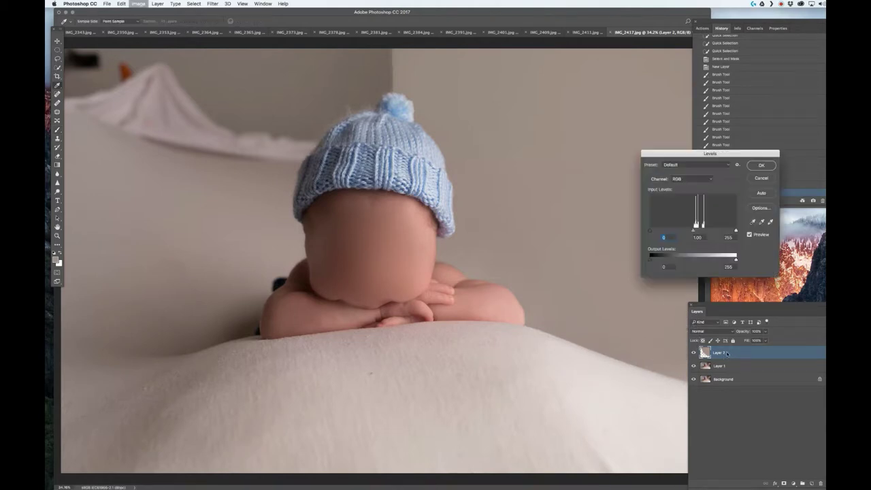
pyautogui.moveTo(697, 233); pyautogui.dragTo(684, 231)
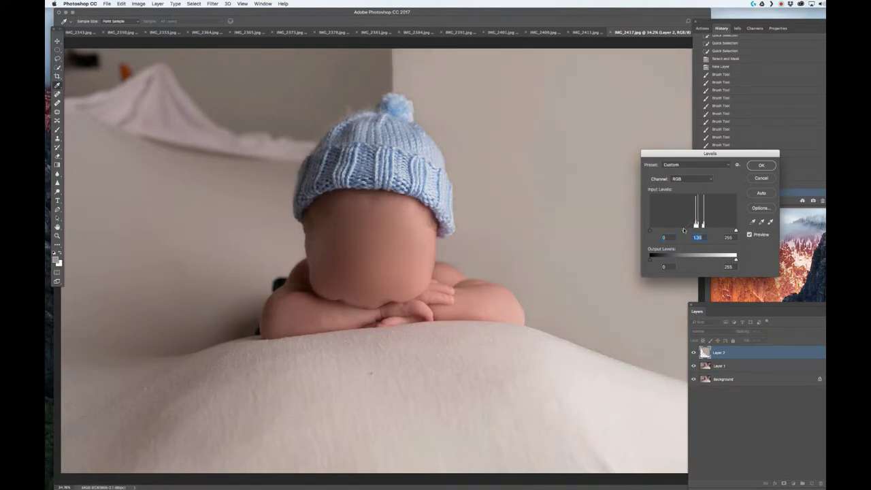
pyautogui.press('Return')
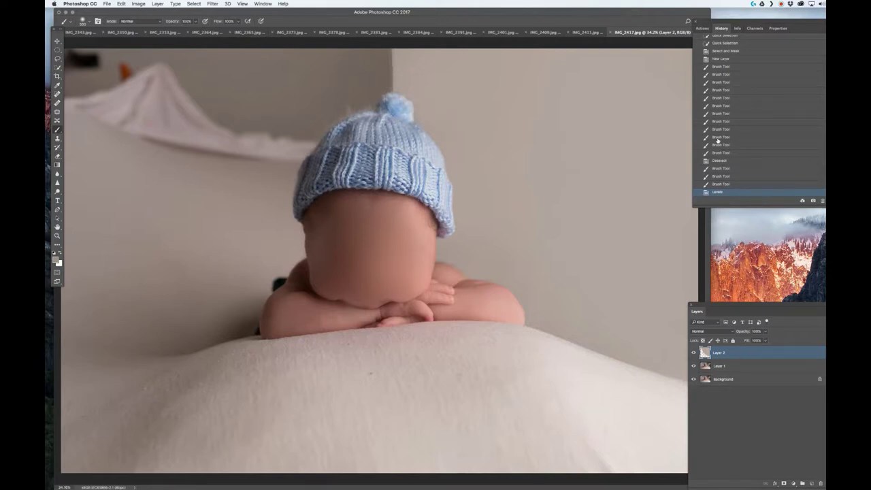
# - Revert the photo to its first Select and Mask state and expand that selection with a positive Shift Edge of about 28%
pyautogui.click(725, 51)
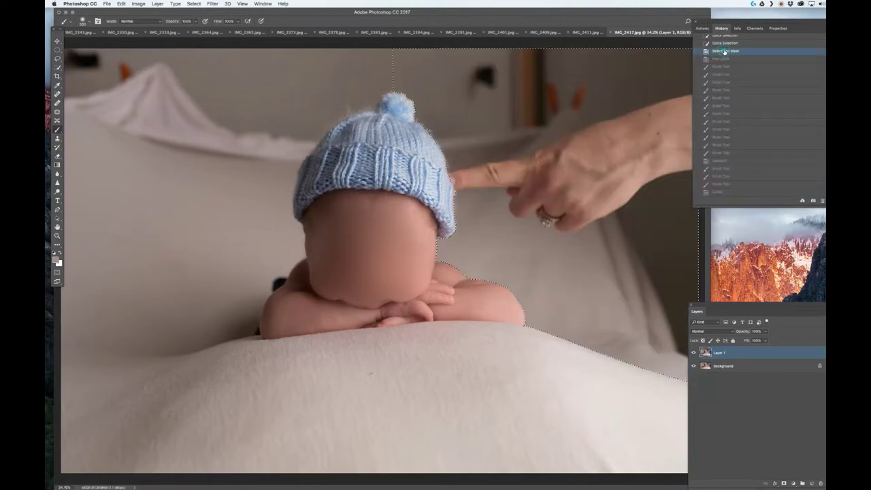
pyautogui.press('w')
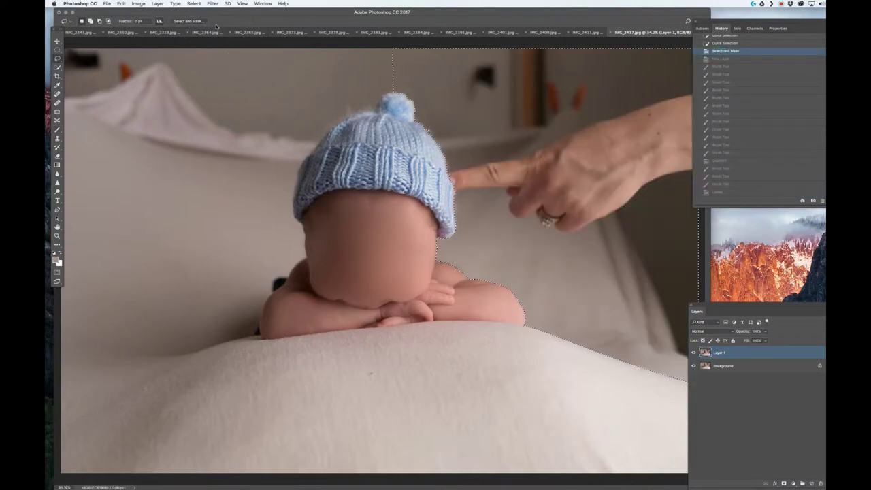
pyautogui.click(194, 21)
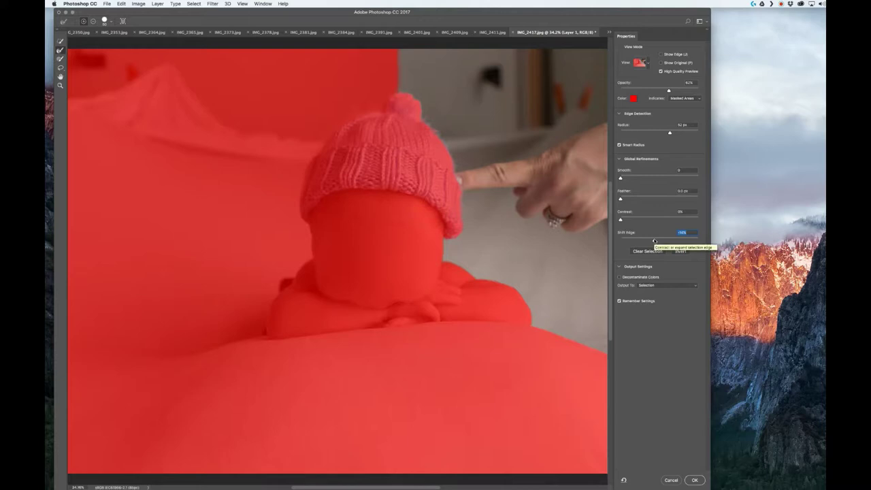
pyautogui.moveTo(655, 241); pyautogui.dragTo(651, 240)
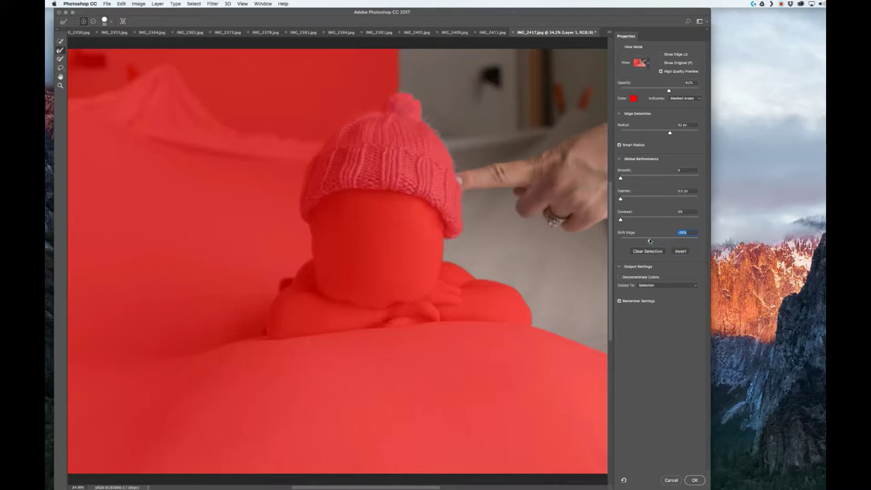
pyautogui.moveTo(649, 241); pyautogui.dragTo(674, 241)
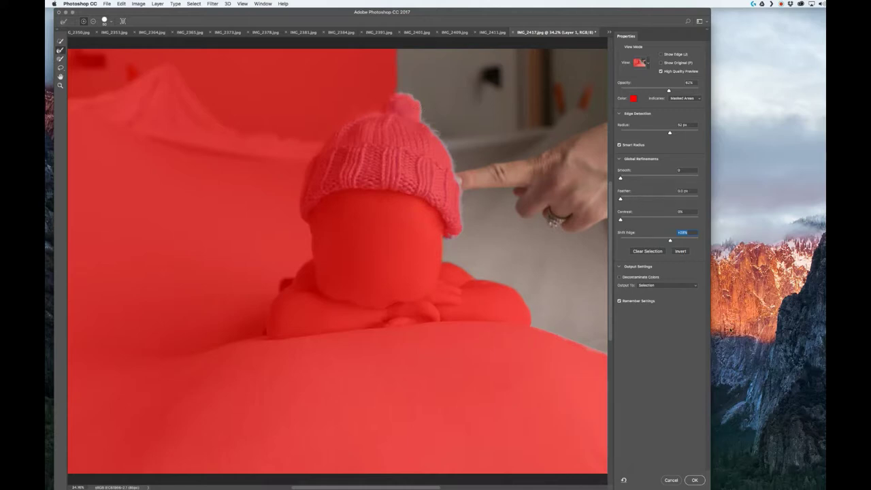
pyautogui.click(695, 481)
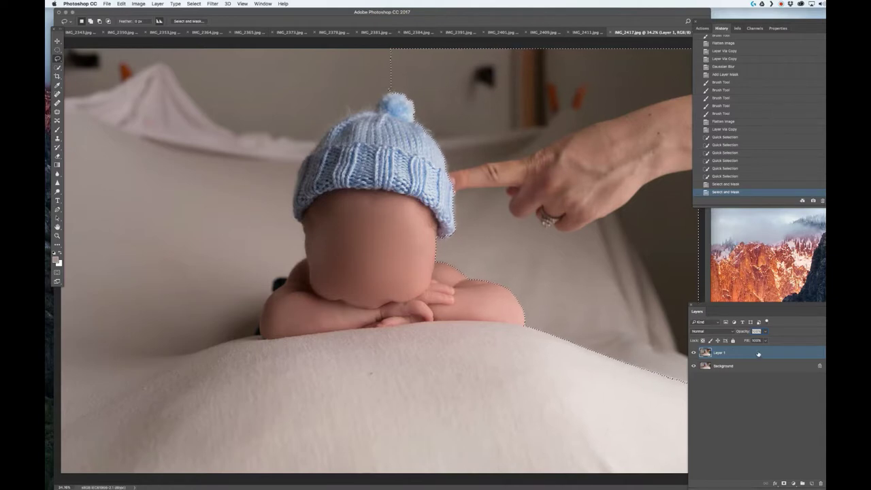
# - Create a new layer and paint the backdrop colour over the hand and wall clutter with a very large brush
pyautogui.hotkey('ctrl', 'shift', 'n')
pyautogui.press('Return')
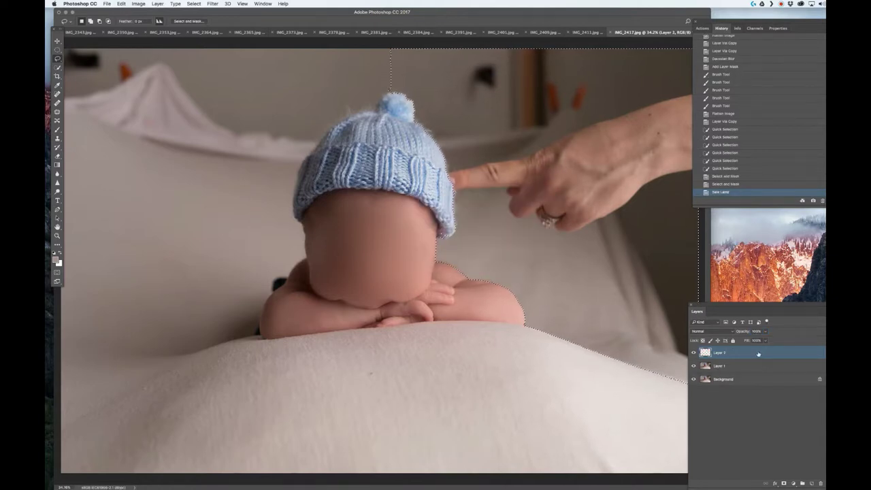
pyautogui.press('b')
pyautogui.press(']')
pyautogui.press(']')
pyautogui.press(']')
pyautogui.press(']')
pyautogui.press(']')
pyautogui.press(']')
pyautogui.press(']')
pyautogui.press(']')
pyautogui.press(']')
pyautogui.press(']')
pyautogui.press(']')
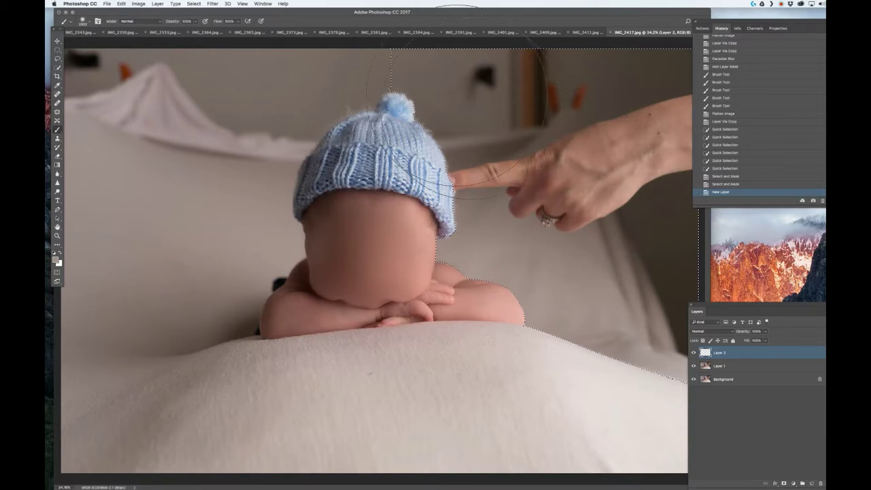
pyautogui.moveTo(480, 173)
pyautogui.mouseDown()
pyautogui.moveTo(596, 185)
pyautogui.moveTo(678, 283)
pyautogui.moveTo(671, 269)
pyautogui.mouseUp()
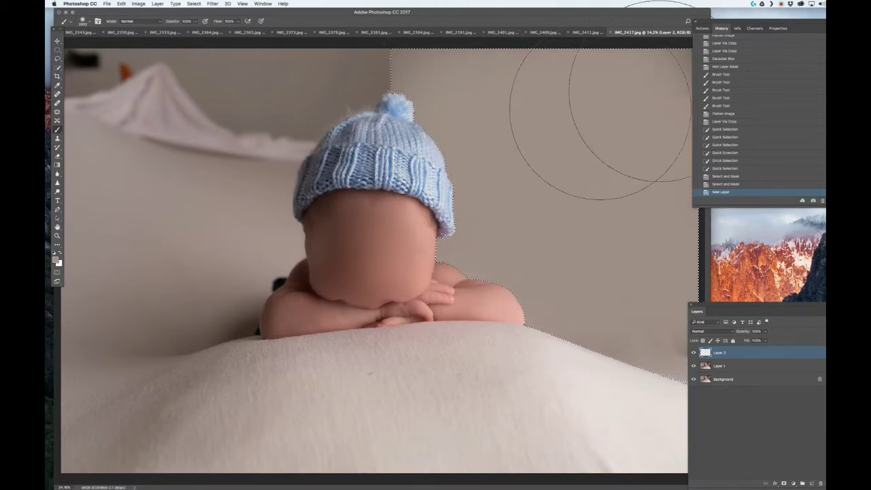
# - Paint the backdrop colour down to the blanket's edge beside the baby's arm with a smaller brush, and clear the selection
pyautogui.moveTo(593, 343); pyautogui.dragTo(572, 272)
pyautogui.press('[')
pyautogui.press('[')
pyautogui.press('[')
pyautogui.press('[')
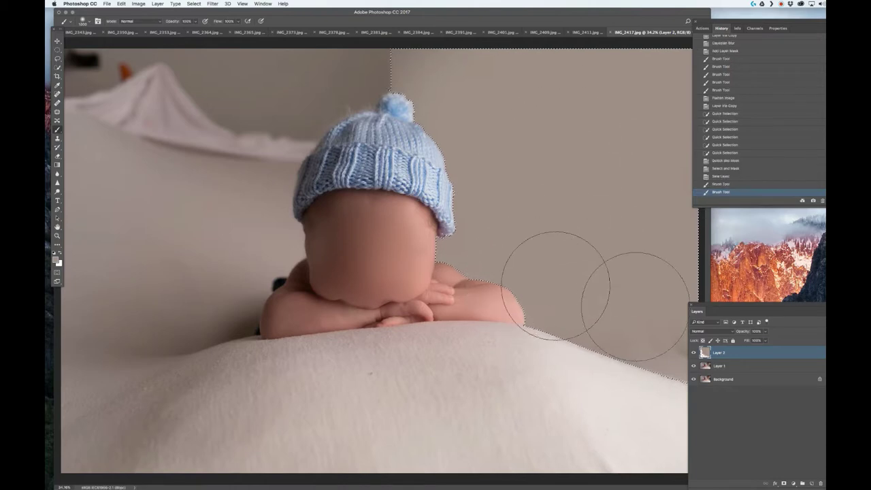
pyautogui.moveTo(639, 323); pyautogui.dragTo(587, 263)
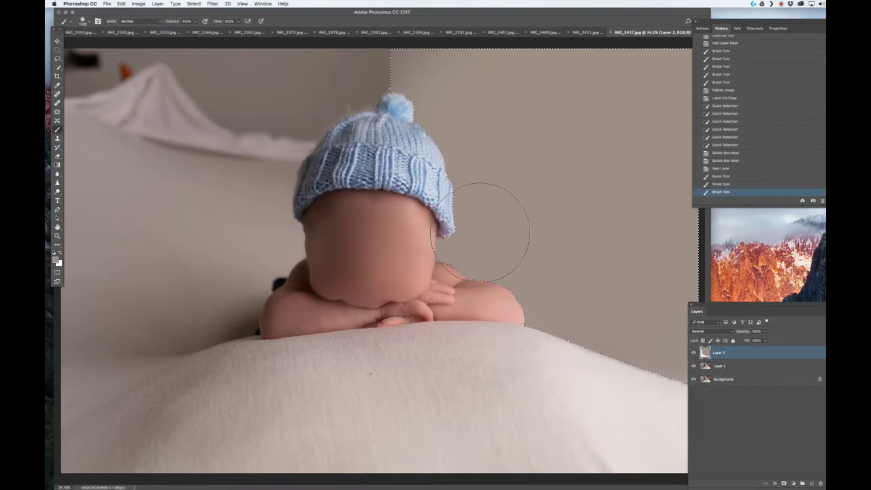
pyautogui.press('super+d')
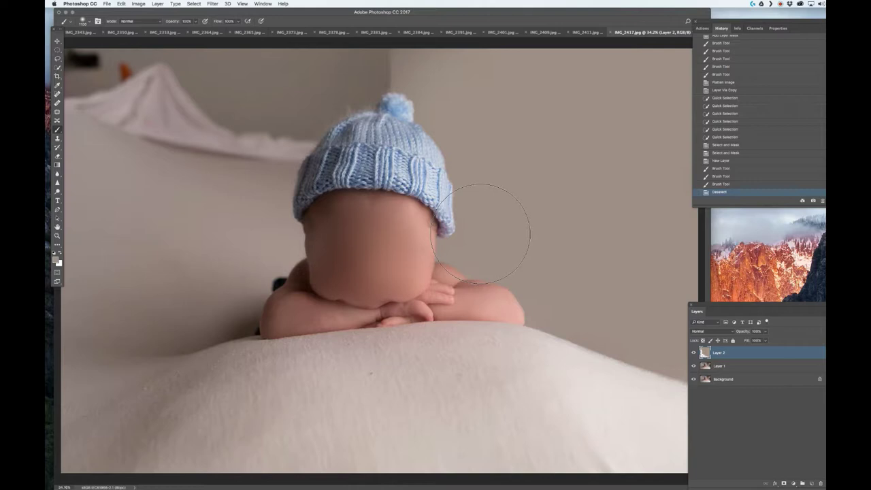
# - Brighten the painted backdrop layer with Levels, setting the midtone input to 1.80
pyautogui.press('super+l')
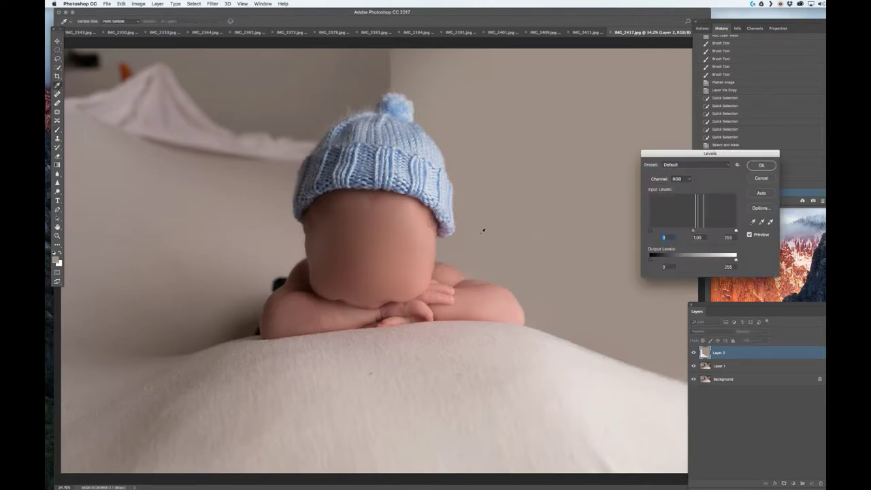
pyautogui.moveTo(691, 232); pyautogui.dragTo(676, 229)
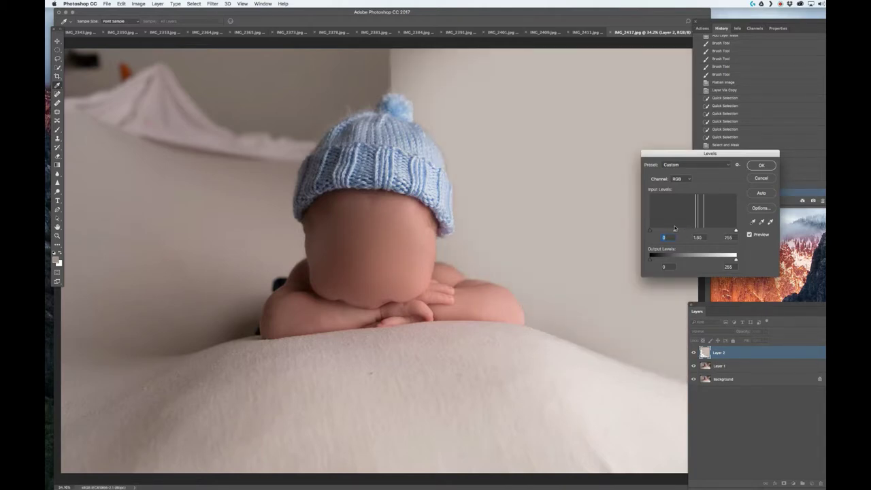
pyautogui.press('Tab')
pyautogui.press('Tab')
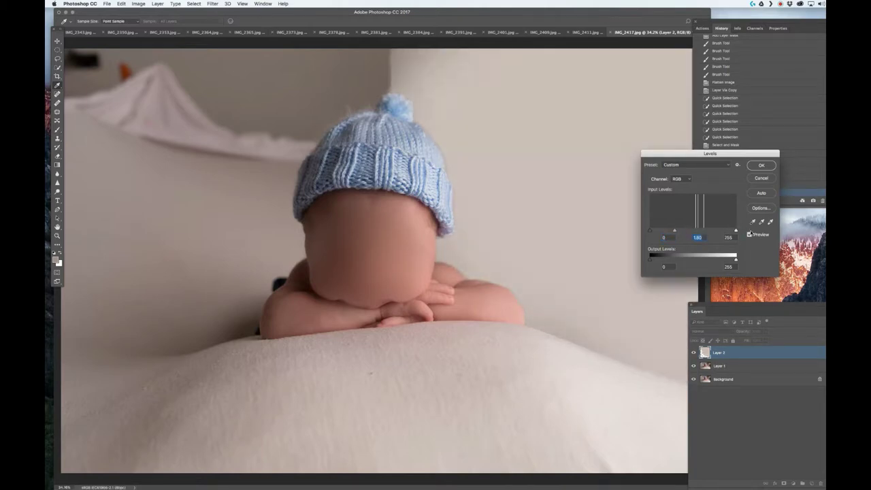
pyautogui.moveTo(651, 231); pyautogui.dragTo(632, 219)
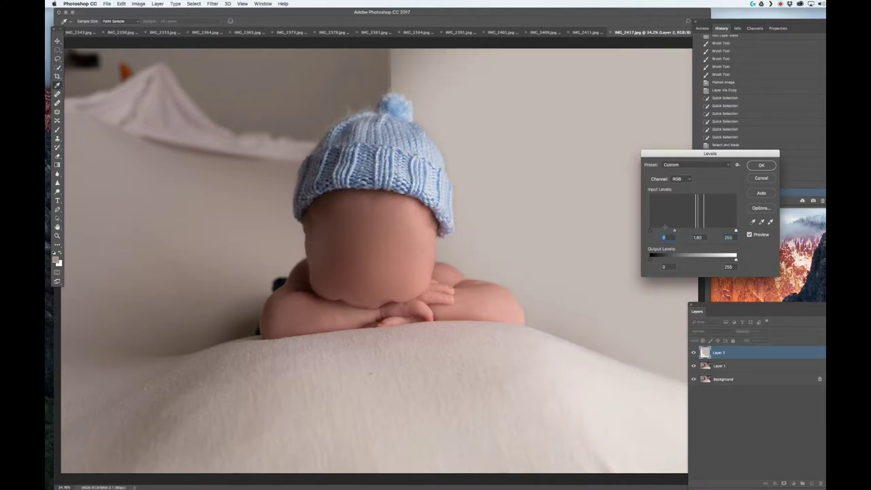
pyautogui.press('Return')
pyautogui.press('b')
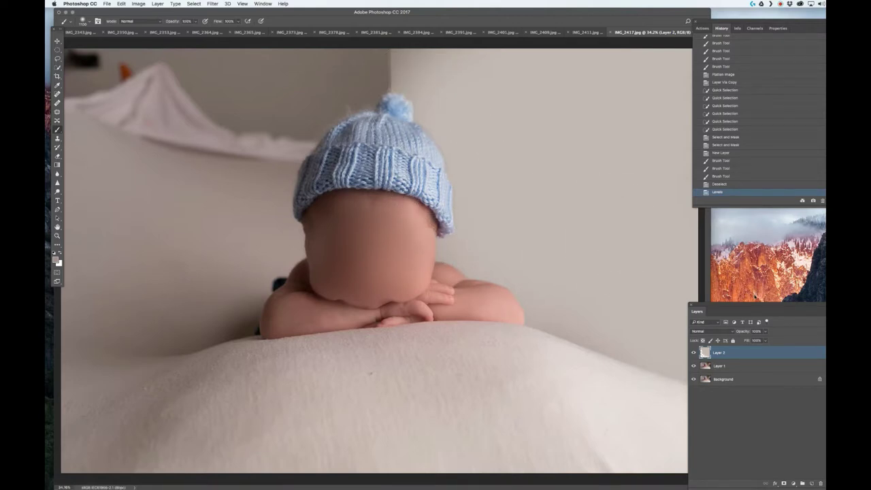
# - Add a layer mask to the painted layer and paint black with a small soft brush along the blanket's right-hand ridge
pyautogui.moveTo(737, 310)
pyautogui.mouseDown()
pyautogui.moveTo(726, 297)
pyautogui.moveTo(722, 306)
pyautogui.mouseUp()
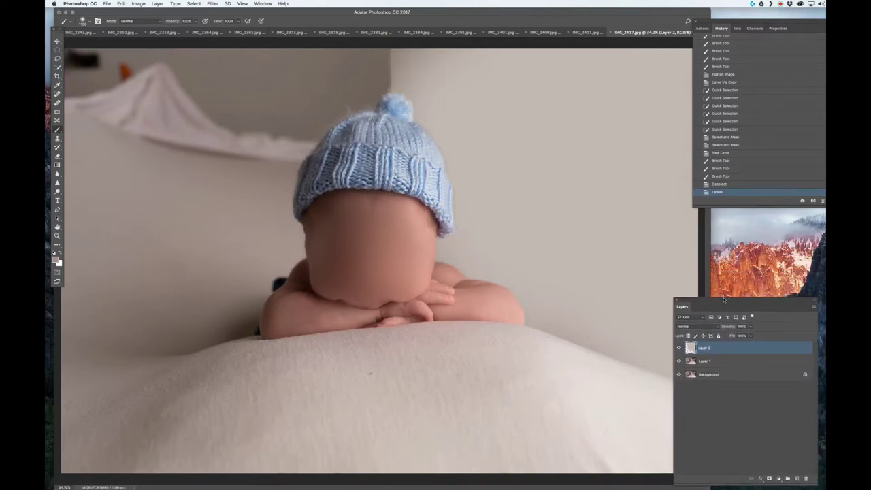
pyautogui.click(770, 479)
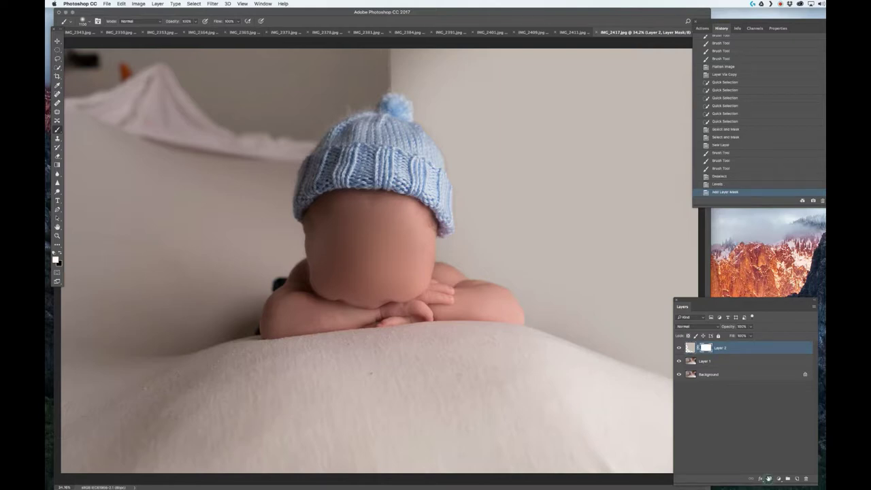
pyautogui.press('[')
pyautogui.press('[')
pyautogui.press('[')
pyautogui.press('[')
pyautogui.press('[')
pyautogui.press('[')
pyautogui.press('[')
pyautogui.press('[')
pyautogui.press('[')
pyautogui.press('[')
pyautogui.press('[')
pyautogui.press('[')
pyautogui.press('[')
pyautogui.press('[')
pyautogui.press('[')
pyautogui.press('[')
pyautogui.press('[')
pyautogui.press('[')
pyautogui.press('[')
pyautogui.press('[')
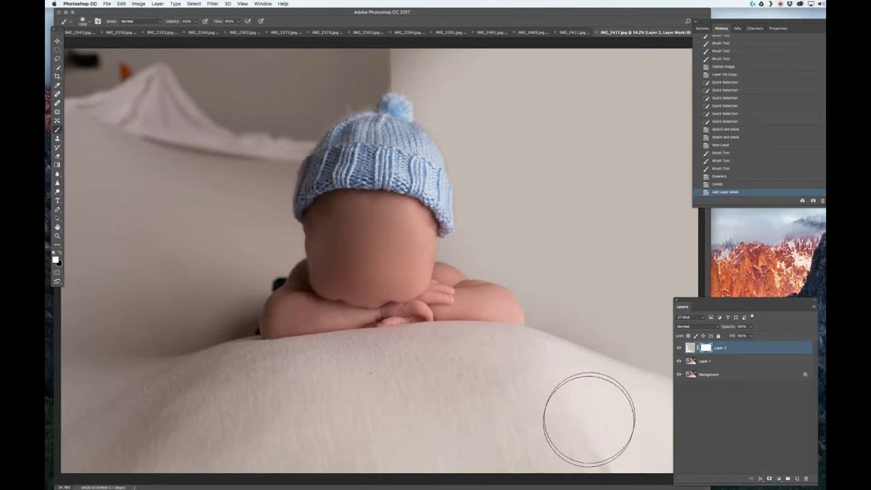
pyautogui.press('x')
pyautogui.moveTo(630, 374); pyautogui.dragTo(558, 350)
pyautogui.rightClick(558, 351)
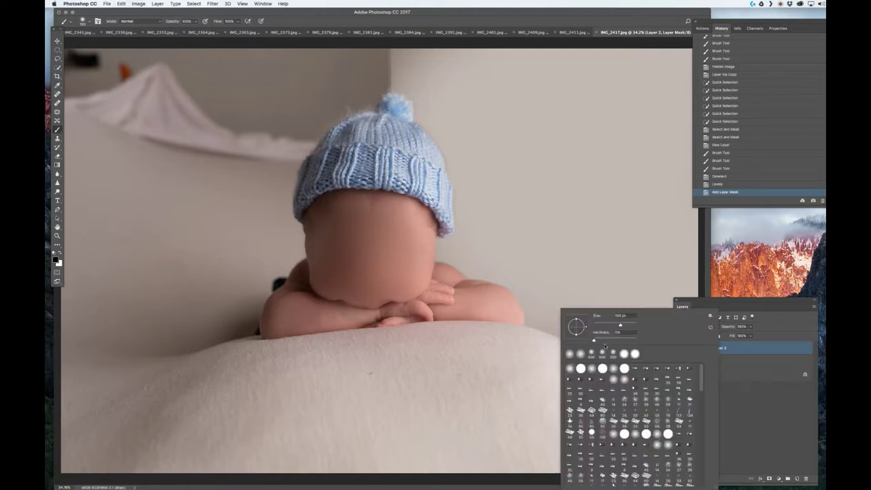
pyautogui.click(524, 364)
pyautogui.press('[')
pyautogui.press('[')
pyautogui.press('[')
pyautogui.press('[')
pyautogui.press('[')
pyautogui.press('[')
pyautogui.press('[')
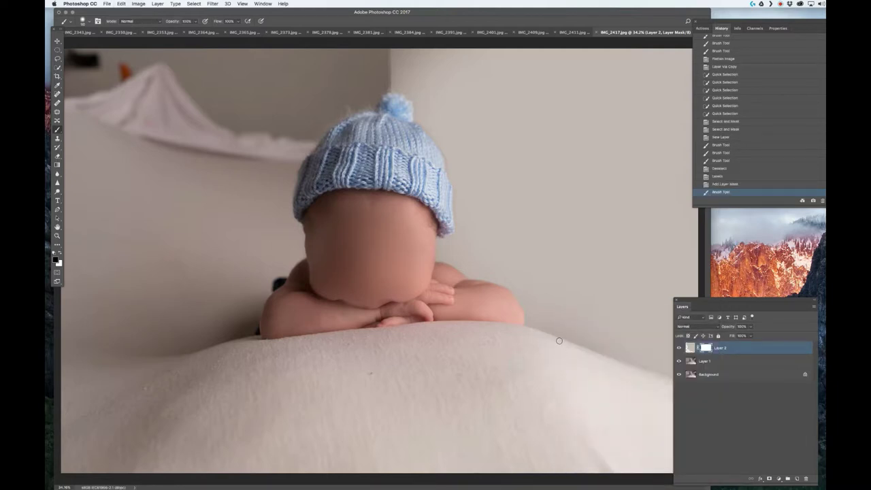
pyautogui.click(560, 343)
pyautogui.keyDown('shift'); pyautogui.click(599, 359); pyautogui.keyUp('shift')
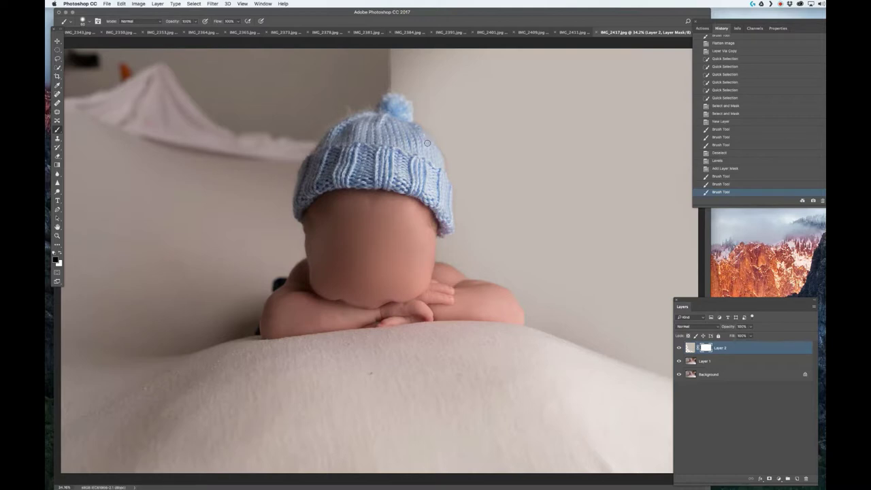
# - Select the wall and backdrop to the left of the baby on Layer 1 with the Quick Selection tool
pyautogui.click(725, 363)
pyautogui.press('w')
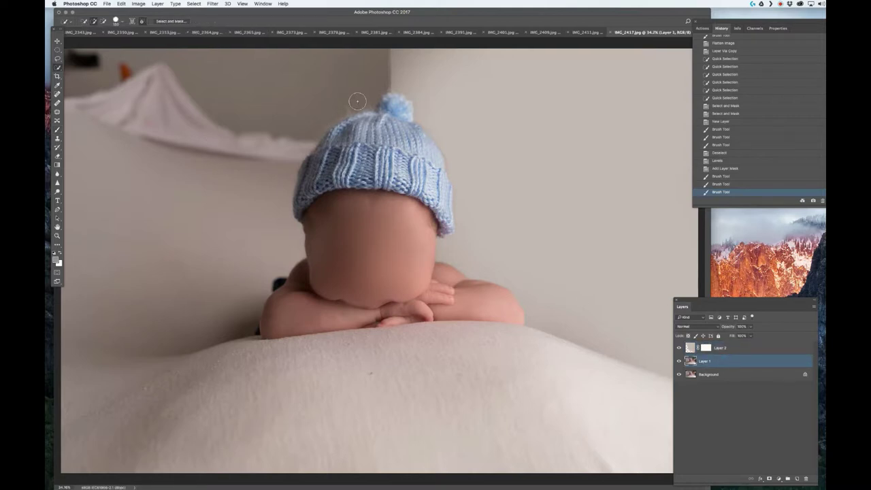
pyautogui.press(']')
pyautogui.press(']')
pyautogui.press(']')
pyautogui.press(']')
pyautogui.press(']')
pyautogui.press(']')
pyautogui.press(']')
pyautogui.moveTo(264, 84); pyautogui.dragTo(209, 201)
pyautogui.press('[')
pyautogui.press('[')
pyautogui.press('[')
pyautogui.press('[')
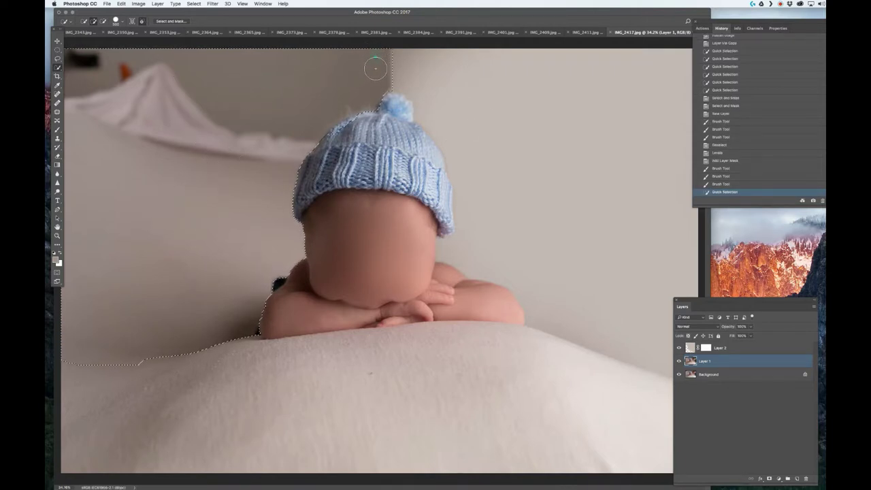
# - Adjust the quick selection near the pom-pom, along the hat's left rim and beside the baby's arm
pyautogui.click(376, 69)
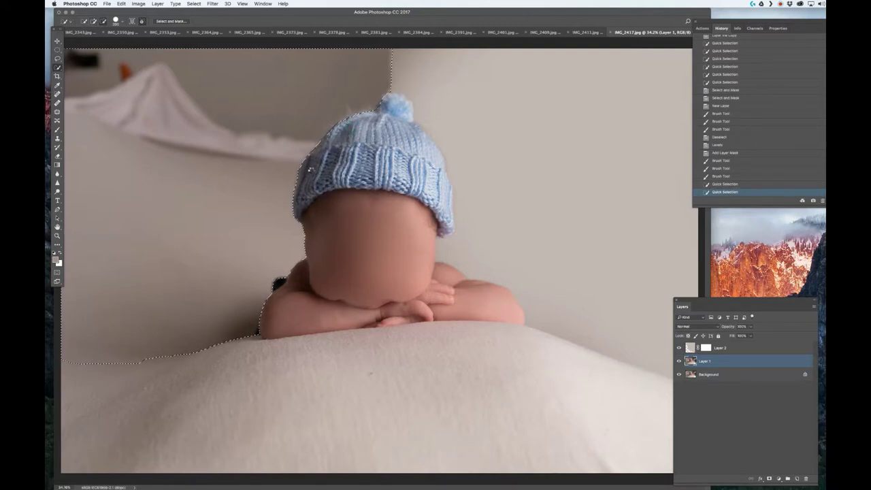
pyautogui.moveTo(314, 168); pyautogui.dragTo(312, 146)
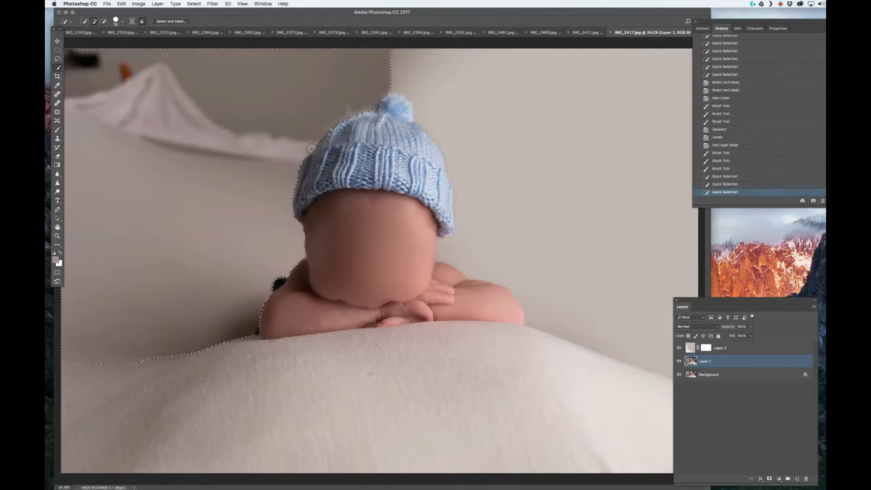
pyautogui.moveTo(258, 303); pyautogui.dragTo(272, 293)
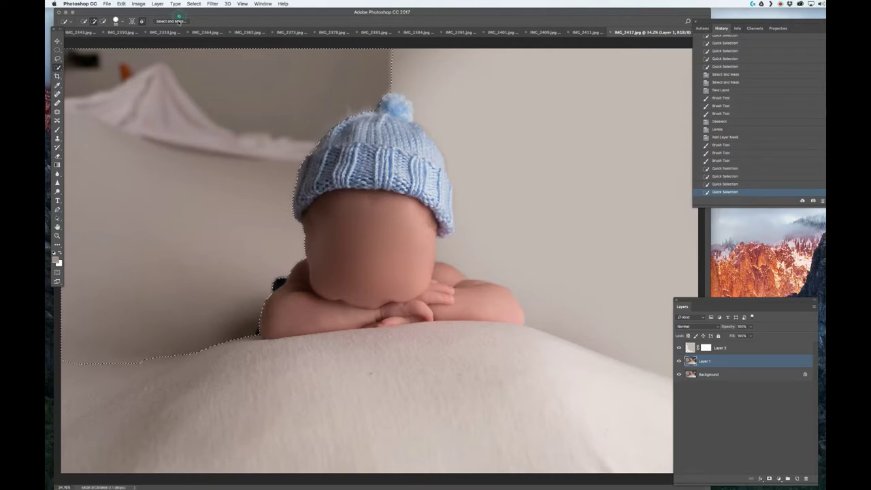
# - In Select and Mask, brush the edge refinement along the pom-pom and the hat's left side, reducing Shift Edge slightly
pyautogui.press('alt+super+r')
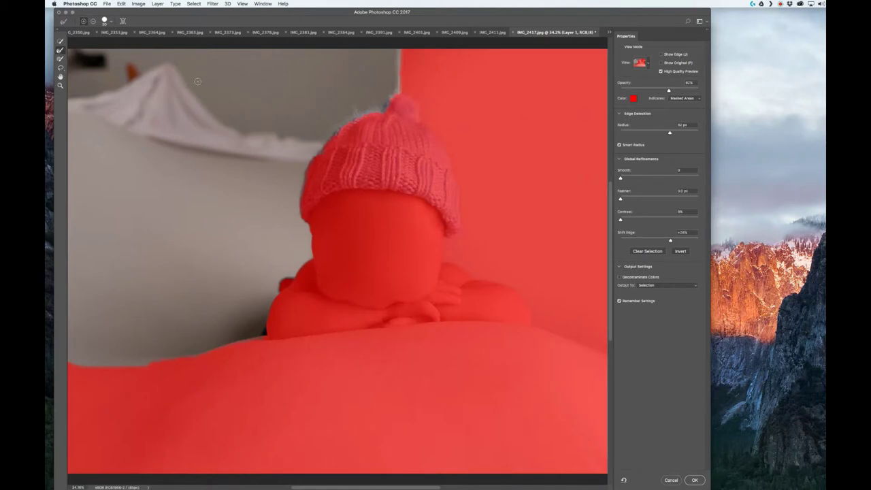
pyautogui.moveTo(396, 94); pyautogui.dragTo(387, 106)
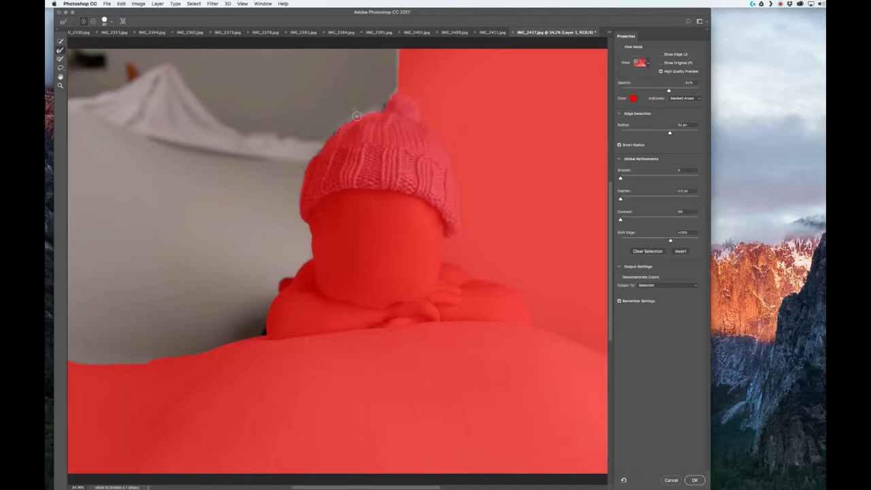
pyautogui.moveTo(356, 117)
pyautogui.mouseDown()
pyautogui.moveTo(331, 134)
pyautogui.moveTo(338, 127)
pyautogui.mouseUp()
pyautogui.moveTo(670, 240); pyautogui.dragTo(666, 241)
pyautogui.moveTo(314, 161); pyautogui.dragTo(368, 123)
pyautogui.press('[')
pyautogui.press('[')
pyautogui.press('[')
pyautogui.press('[')
pyautogui.press('[')
pyautogui.moveTo(312, 217); pyautogui.dragTo(305, 221)
# - Lower the edge detection radius and Shift Edge, and apply the refined selection as a Quick Mask
pyautogui.click(658, 133)
pyautogui.click(649, 134)
pyautogui.click(661, 241)
pyautogui.press('Return')
pyautogui.press('q')
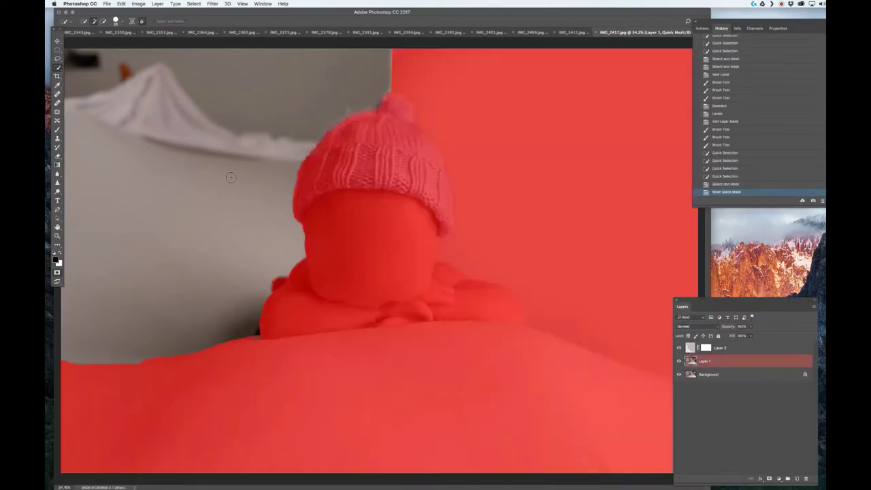
# - Brush over the hat's upper left edge in the Quick Mask to protect the knit from the wall selection
pyautogui.press('b')
pyautogui.scroll(3, 246, 85)
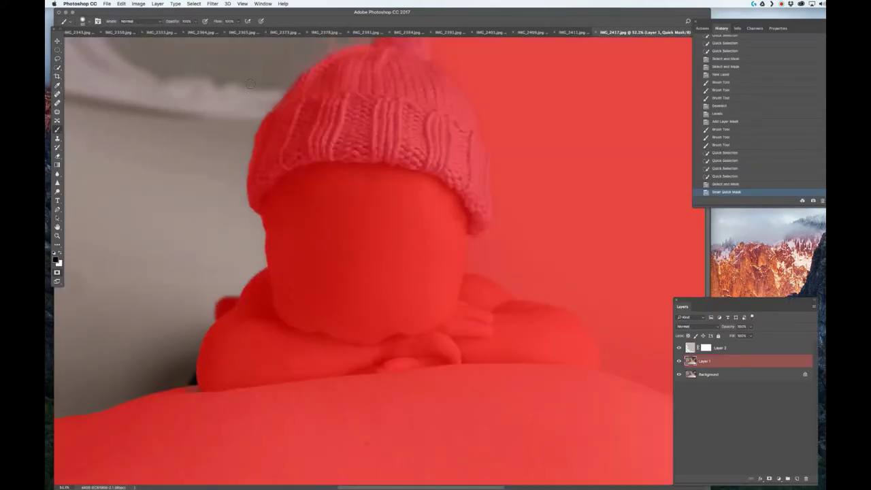
pyautogui.scroll(-2, 314, 126)
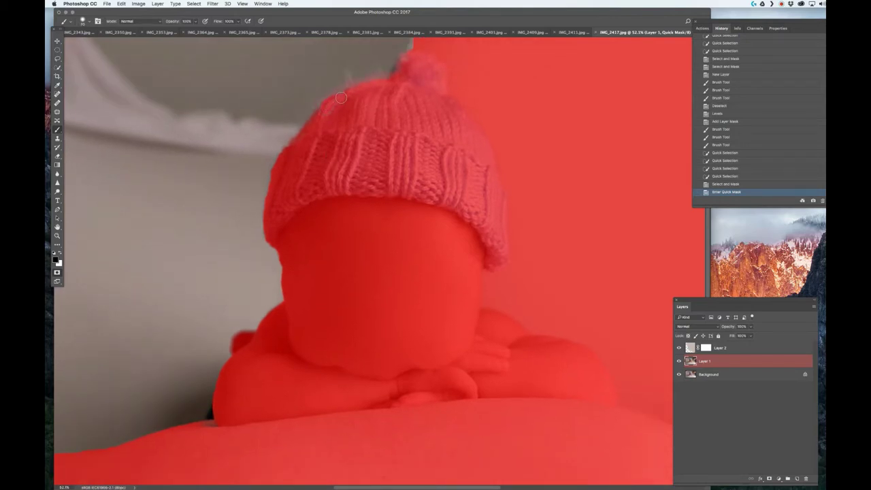
pyautogui.moveTo(341, 98); pyautogui.dragTo(370, 89)
pyautogui.press('super+z')
pyautogui.moveTo(353, 94)
pyautogui.mouseDown()
pyautogui.moveTo(416, 65)
pyautogui.moveTo(386, 95)
pyautogui.mouseUp()
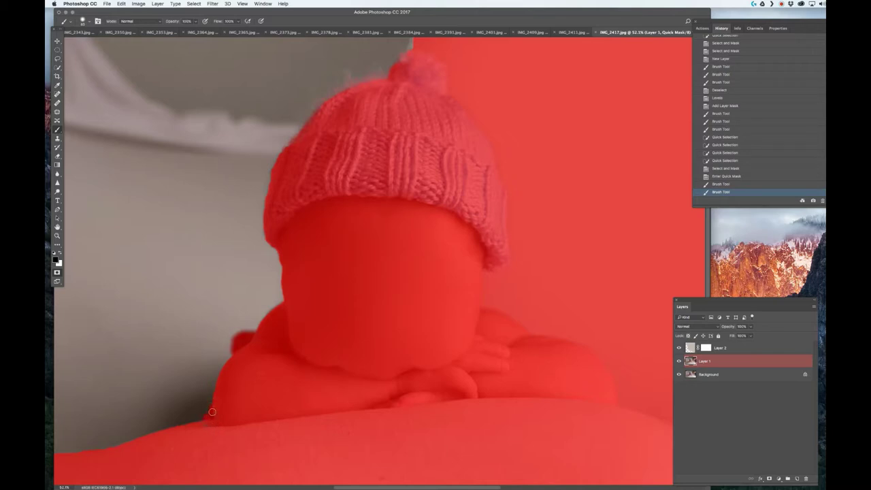
# - Paint the Quick Mask over the dark gap below the baby's elbow and convert the mask back into a selection
pyautogui.moveTo(212, 422); pyautogui.dragTo(217, 410)
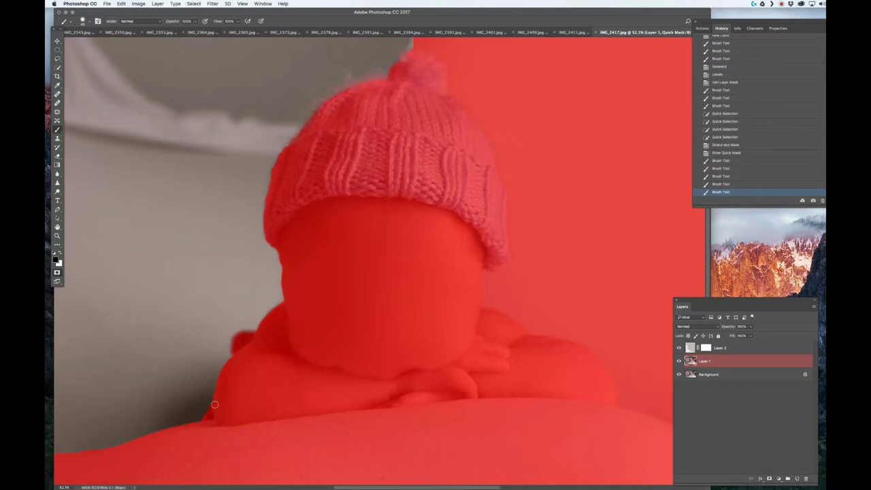
pyautogui.click(204, 427)
pyautogui.scroll(5, 391, 98)
pyautogui.press('q')
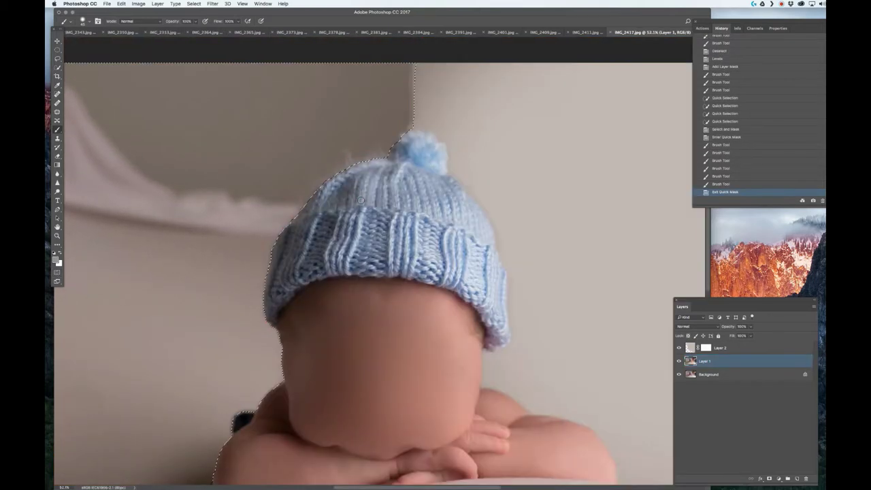
# - Add a new empty layer above Layer 2 and make it the active layer
pyautogui.scroll(-5, 331, 191)
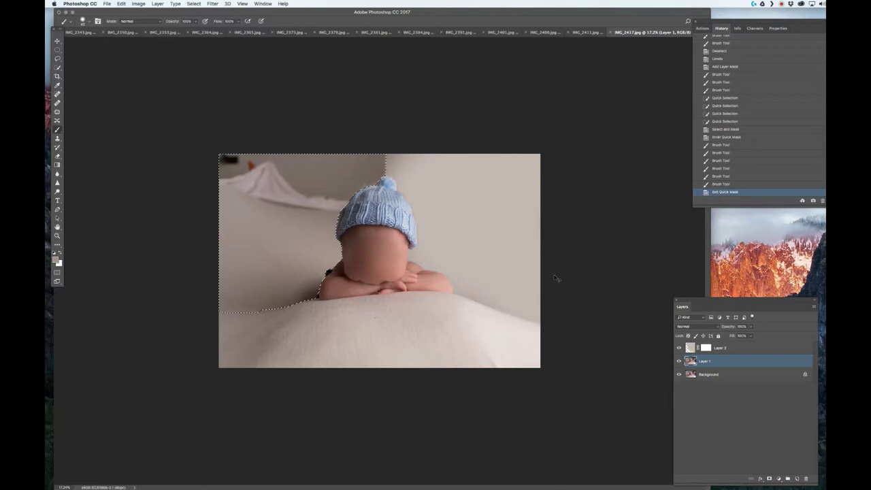
pyautogui.press('super+shift+n')
pyautogui.press('Return')
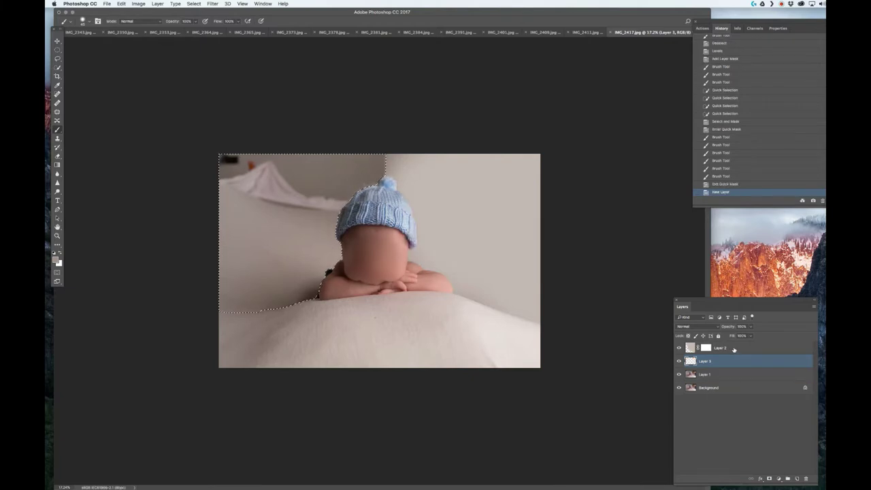
pyautogui.moveTo(735, 349)
pyautogui.mouseDown()
pyautogui.moveTo(735, 367)
pyautogui.moveTo(736, 351)
pyautogui.moveTo(734, 365)
pyautogui.moveTo(728, 352)
pyautogui.mouseUp()
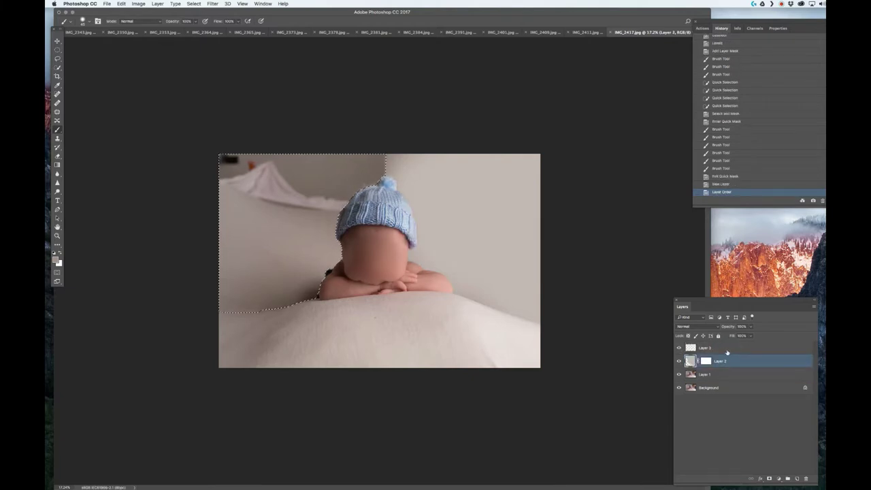
pyautogui.click(692, 348)
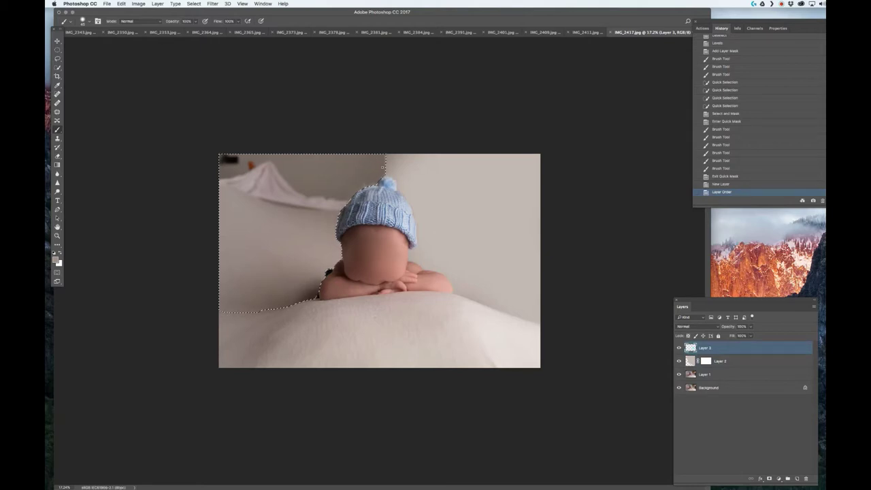
# - Sample a backdrop tone and paint it with a very large soft brush over the wall clutter inside the selection
pyautogui.press('i')
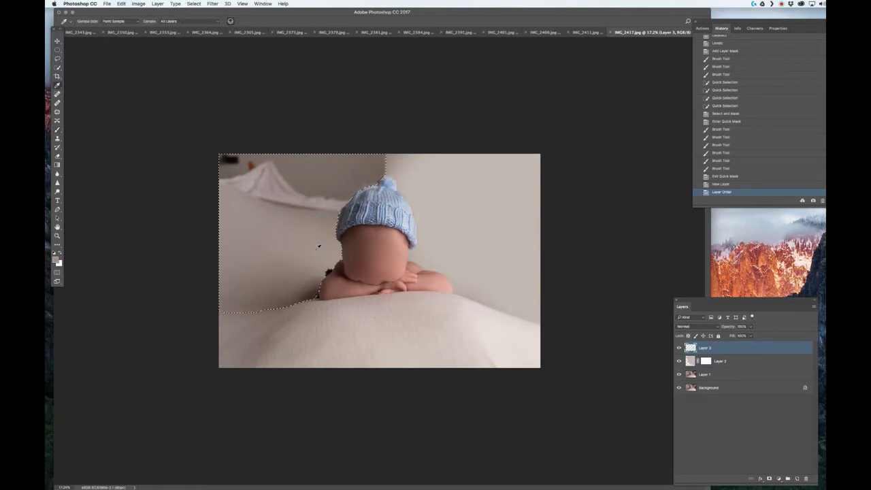
pyautogui.press('b')
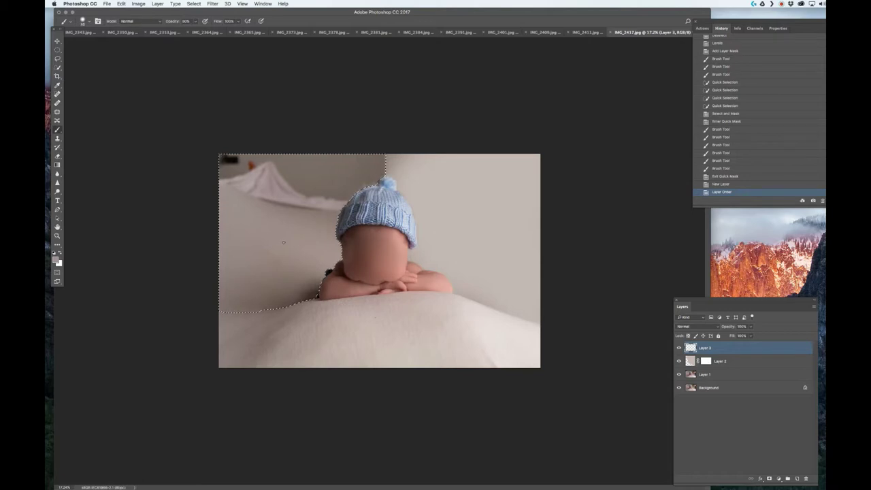
pyautogui.press(']')
pyautogui.press(']')
pyautogui.press(']')
pyautogui.press(']')
pyautogui.press(']')
pyautogui.press(']')
pyautogui.press(']')
pyautogui.press(']')
pyautogui.press(']')
pyautogui.press(']')
pyautogui.press(']')
pyautogui.press(']')
pyautogui.press(']')
pyautogui.press(']')
pyautogui.press(']')
pyautogui.press(']')
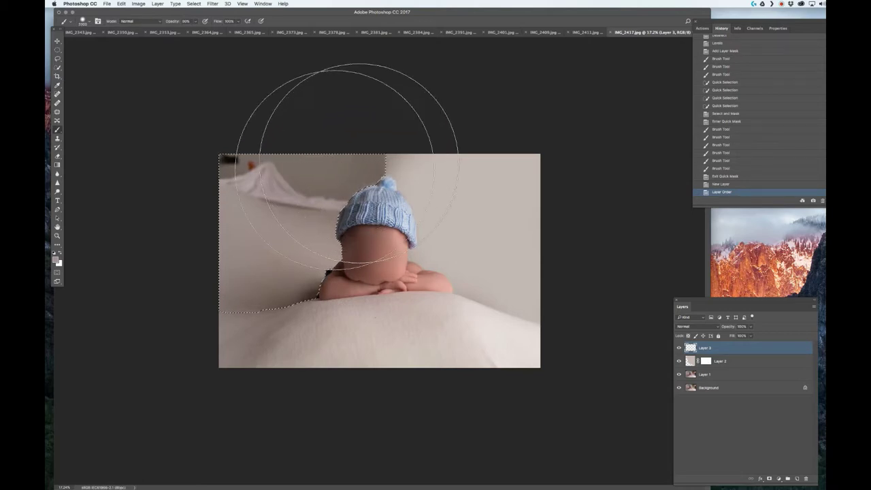
pyautogui.moveTo(358, 163)
pyautogui.mouseDown()
pyautogui.moveTo(261, 156)
pyautogui.moveTo(227, 203)
pyautogui.moveTo(215, 204)
pyautogui.mouseUp()
# - Resample the backdrop tone and paint further strokes over the wall's upper left area until the fabric traces are covered
pyautogui.press('i')
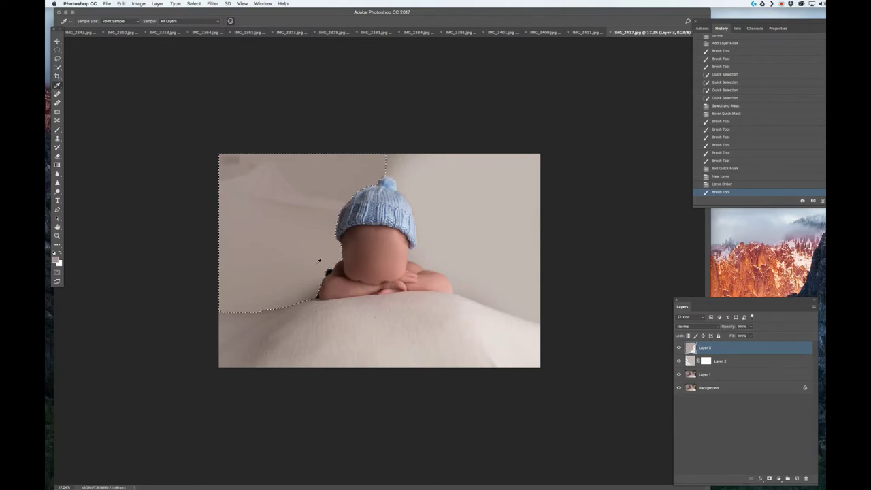
pyautogui.press('b')
pyautogui.moveTo(288, 168)
pyautogui.mouseDown()
pyautogui.moveTo(266, 184)
pyautogui.moveTo(226, 149)
pyautogui.mouseUp()
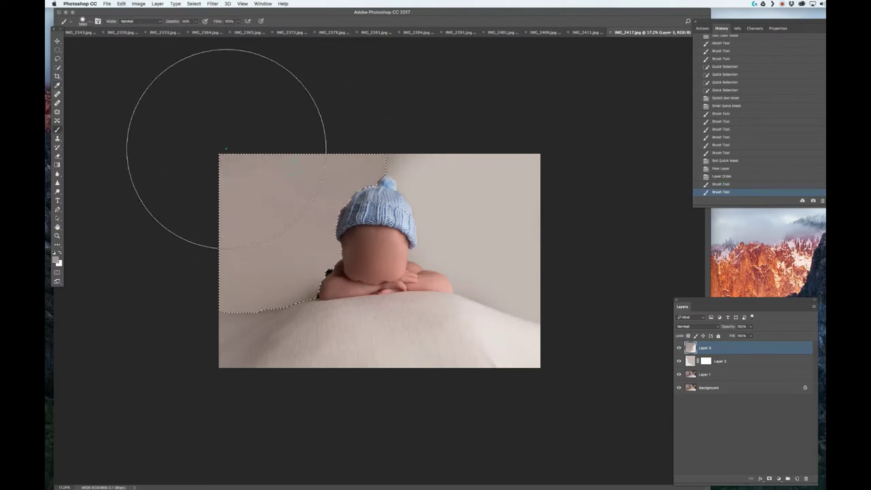
pyautogui.click(226, 149)
pyautogui.press('i')
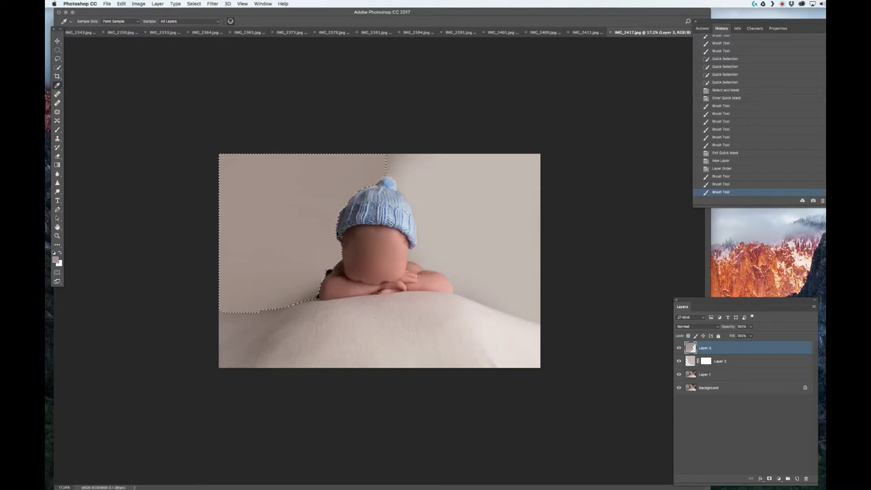
# - Try lowering the saturation of the painted backdrop on Layer 3 with Hue/Saturation, and undo the adjustment
pyautogui.press('super+u')
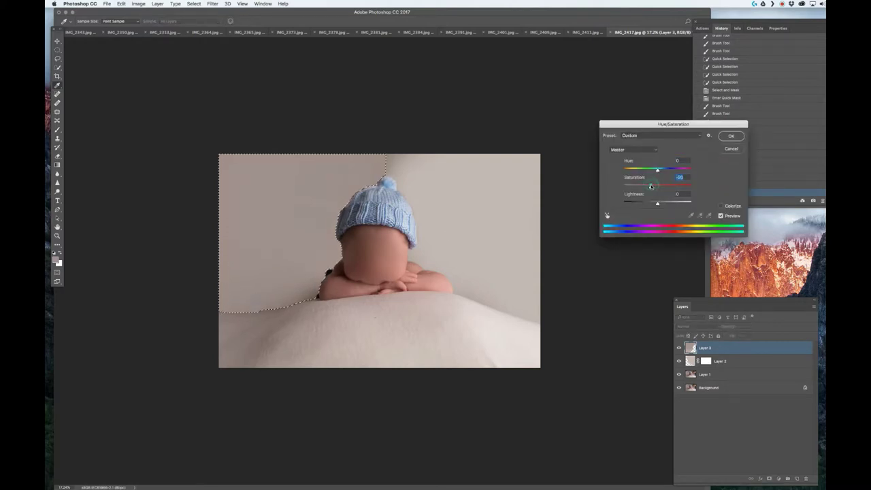
pyautogui.press('Return')
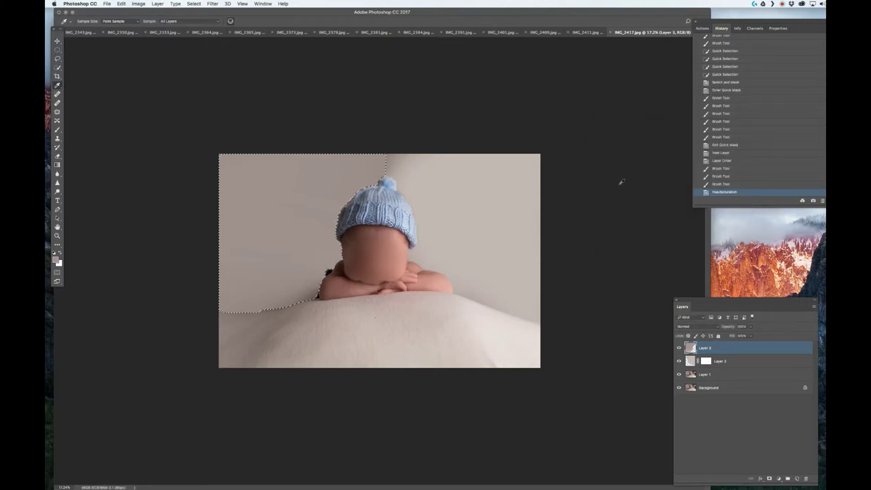
pyautogui.press('super+plus')
pyautogui.press('super+plus')
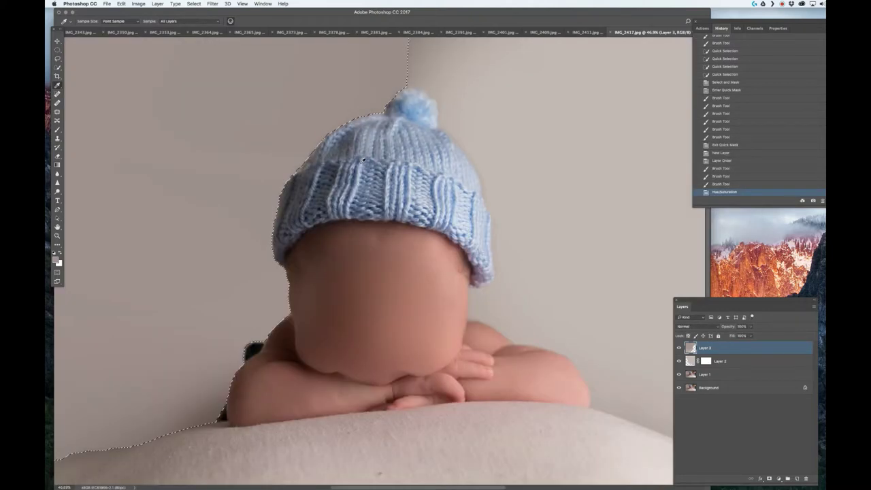
pyautogui.press('super+0')
pyautogui.press('super+z')
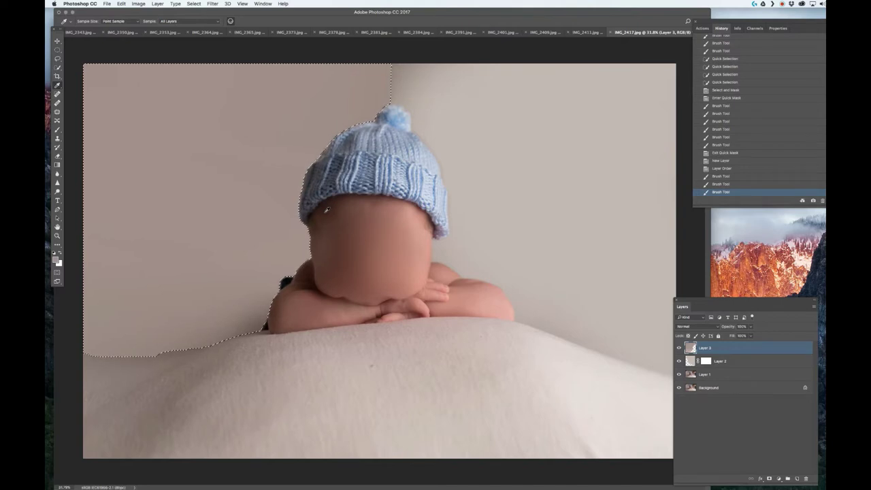
# - Paint a darker sampled tone with a progressively smaller brush over the selected wall beside the baby's arm on Layer 3
pyautogui.press('b')
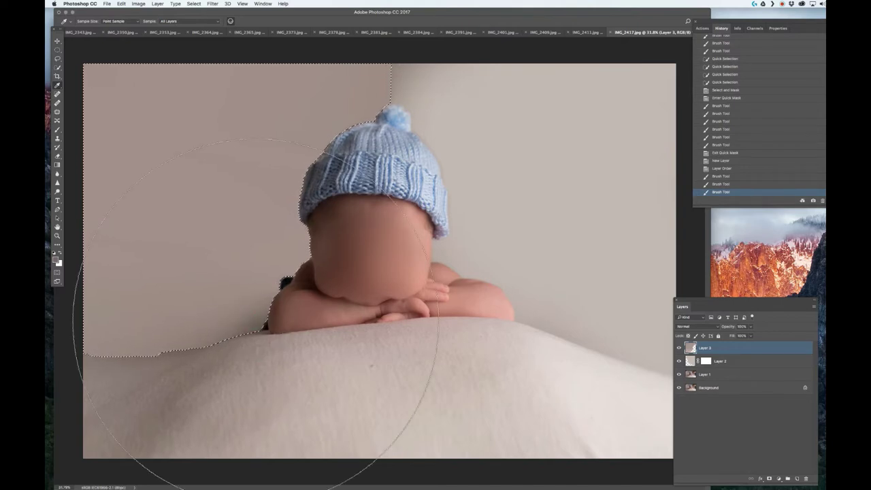
pyautogui.click(283, 302)
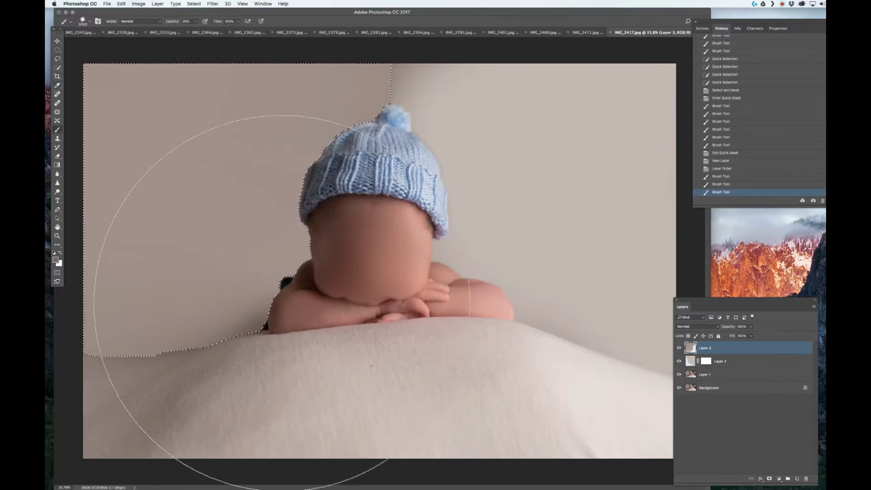
pyautogui.press('[')
pyautogui.press('[')
pyautogui.press('[')
pyautogui.press('[')
pyautogui.press('[')
pyautogui.press('[')
pyautogui.press('[')
pyautogui.press('[')
pyautogui.press('[')
pyautogui.press('[')
pyautogui.press('[')
pyautogui.press('[')
pyautogui.press('[')
pyautogui.press('[')
pyautogui.press('[')
pyautogui.press('[')
pyautogui.press('[')
pyautogui.press('[')
pyautogui.press('[')
pyautogui.press('[')
pyautogui.press('[')
pyautogui.press('[')
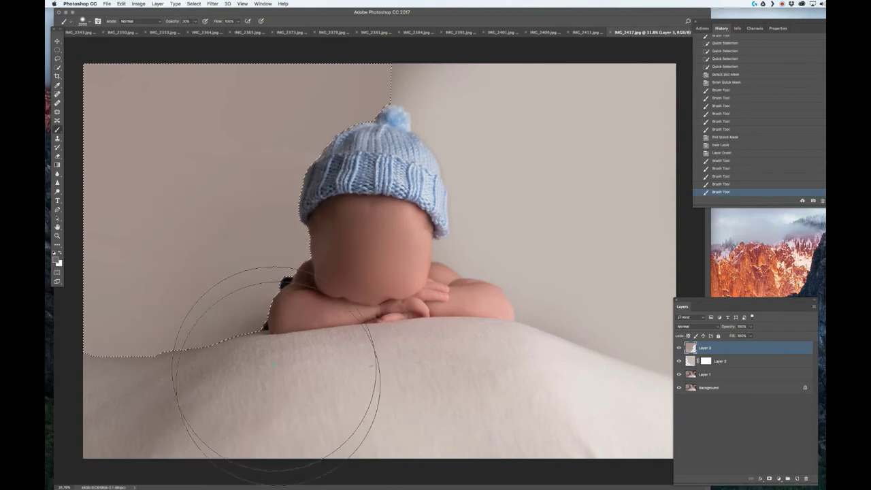
pyautogui.press('[')
pyautogui.press('[')
pyautogui.press('[')
pyautogui.click(319, 292)
pyautogui.press('[')
pyautogui.press('[')
pyautogui.press('[')
pyautogui.press('[')
pyautogui.press('[')
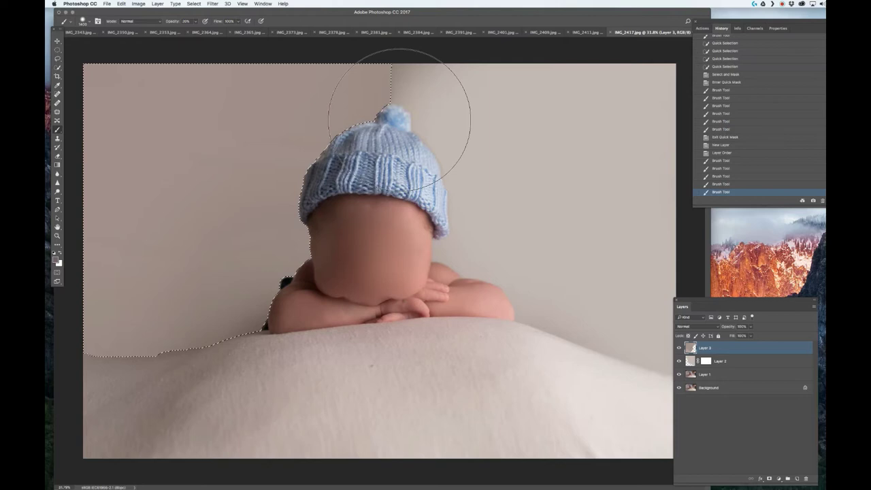
# - Sample the light backdrop beside the pom-pom, dab it onto the selected wall at the seam above the hat, and deselect
pyautogui.keyDown('alt'); pyautogui.click(440, 97); pyautogui.keyUp('alt')
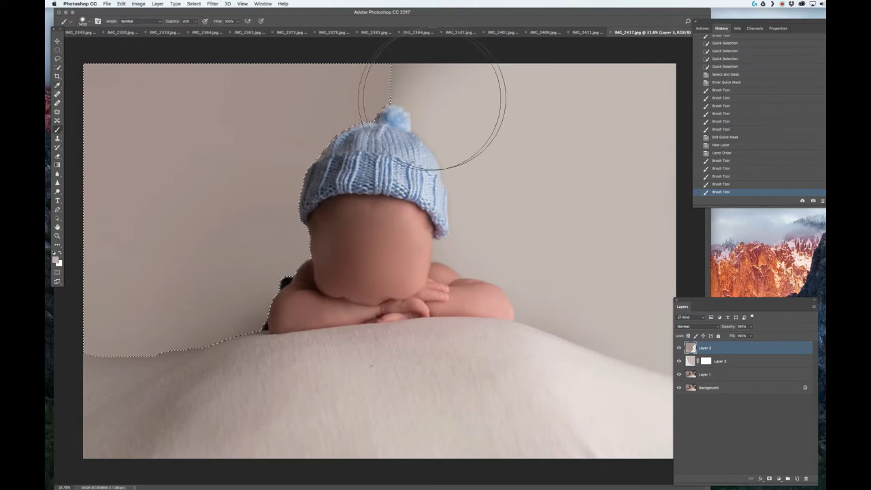
pyautogui.press('[')
pyautogui.press('[')
pyautogui.press('[')
pyautogui.press('[')
pyautogui.click(385, 92)
pyautogui.hotkey('ctrl', 'd')
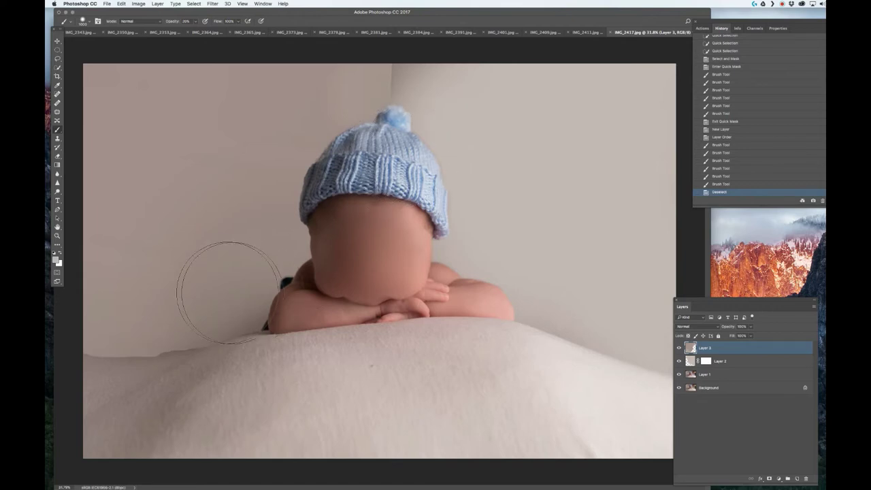
# - Add a layer mask to Layer 3 and try brushing away the vertical seam above the pom-pom at different brush settings
pyautogui.click(770, 479)
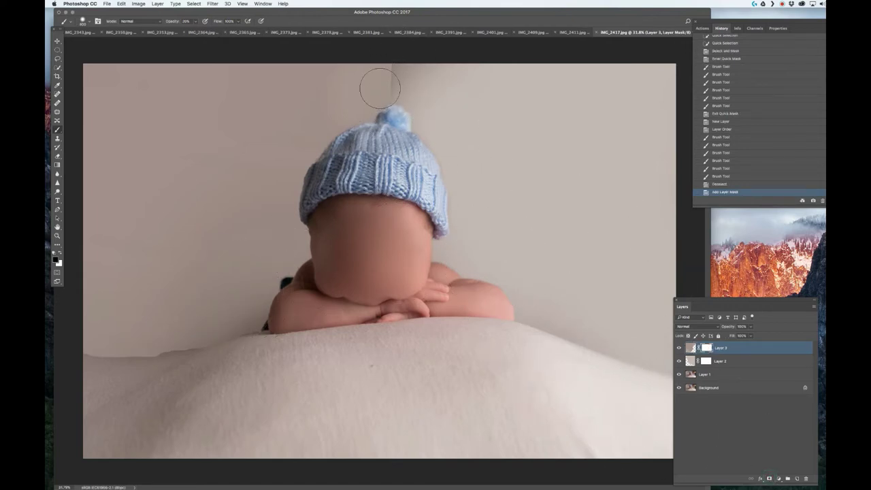
pyautogui.moveTo(382, 88); pyautogui.dragTo(387, 73)
pyautogui.press('super+z')
pyautogui.press('[')
pyautogui.press('[')
pyautogui.press('[')
pyautogui.press('0')
pyautogui.press('super+z')
pyautogui.press('2')
# - Paint black on Layer 3's mask along the blanket's upper edge, starting beside the baby's elbow
pyautogui.moveTo(261, 328)
pyautogui.mouseDown()
pyautogui.moveTo(186, 353)
pyautogui.moveTo(113, 354)
pyautogui.moveTo(187, 359)
pyautogui.mouseUp()
pyautogui.click(182, 358)
pyautogui.click(176, 367)
pyautogui.click(175, 368)
pyautogui.click(178, 358)
pyautogui.click(177, 359)
pyautogui.click(174, 365)
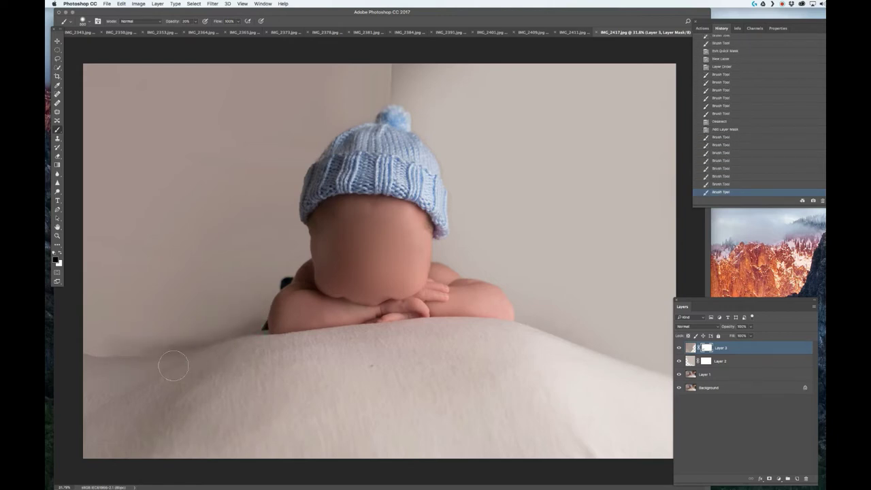
pyautogui.click(175, 365)
# - Extend the mask painting along the blanket's edge to the left border of the photo
pyautogui.click(82, 376)
pyautogui.click(75, 367)
pyautogui.moveTo(76, 365); pyautogui.dragTo(166, 375)
pyautogui.moveTo(166, 375)
pyautogui.mouseDown()
pyautogui.moveTo(82, 360)
pyautogui.moveTo(157, 368)
pyautogui.mouseUp()
pyautogui.moveTo(157, 368)
pyautogui.mouseDown()
pyautogui.moveTo(60, 362)
pyautogui.moveTo(157, 367)
pyautogui.mouseUp()
pyautogui.moveTo(156, 368)
pyautogui.mouseDown()
pyautogui.moveTo(79, 365)
pyautogui.moveTo(136, 368)
pyautogui.mouseUp()
pyautogui.moveTo(136, 368); pyautogui.dragTo(146, 361)
pyautogui.click(148, 361)
# - Mask the wall just above the blanket's left edge with a larger brush, and set the brush hardness to 0%
pyautogui.press(']')
pyautogui.press(']')
pyautogui.press(']')
pyautogui.press(']')
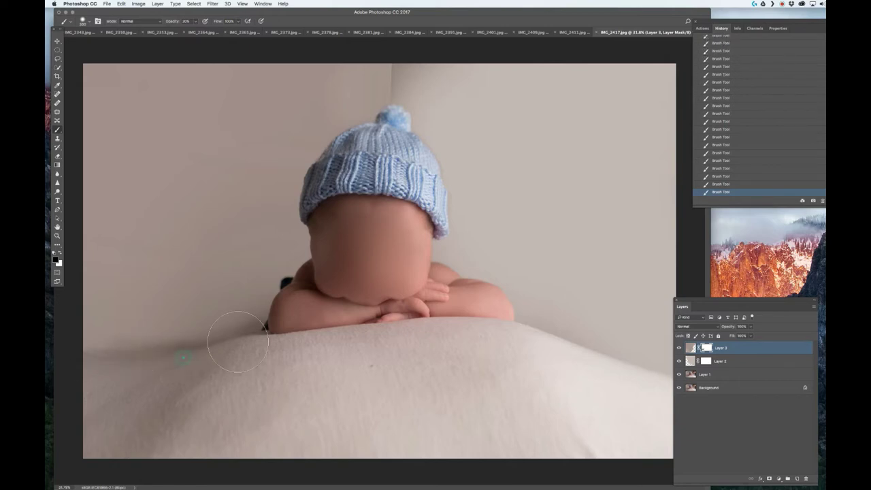
pyautogui.moveTo(183, 341); pyautogui.dragTo(244, 328)
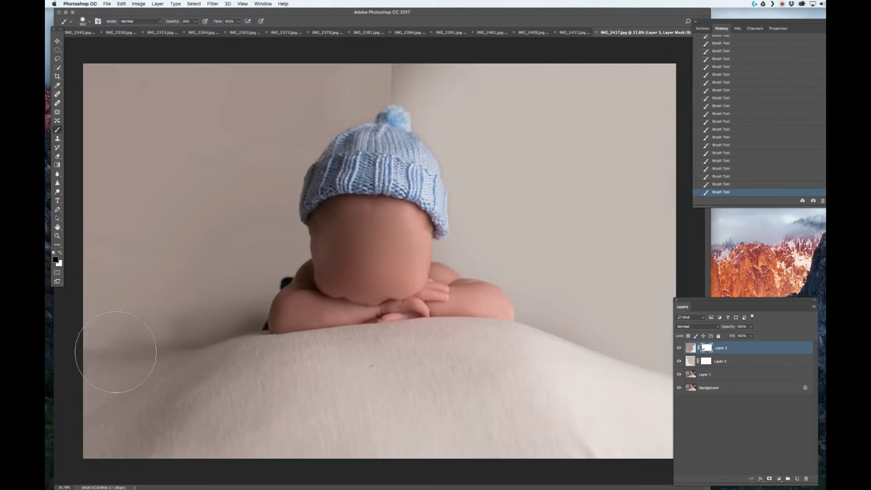
pyautogui.rightClick(114, 320)
pyautogui.moveTo(143, 341); pyautogui.dragTo(111, 335)
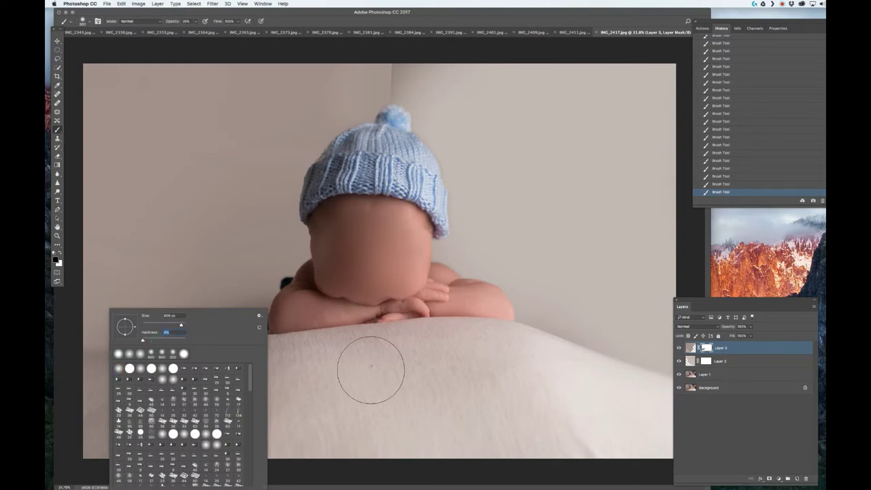
pyautogui.click(371, 369)
# - Step back in the history to the first brush stroke made after Layer 3's mask was added
pyautogui.click(751, 88)
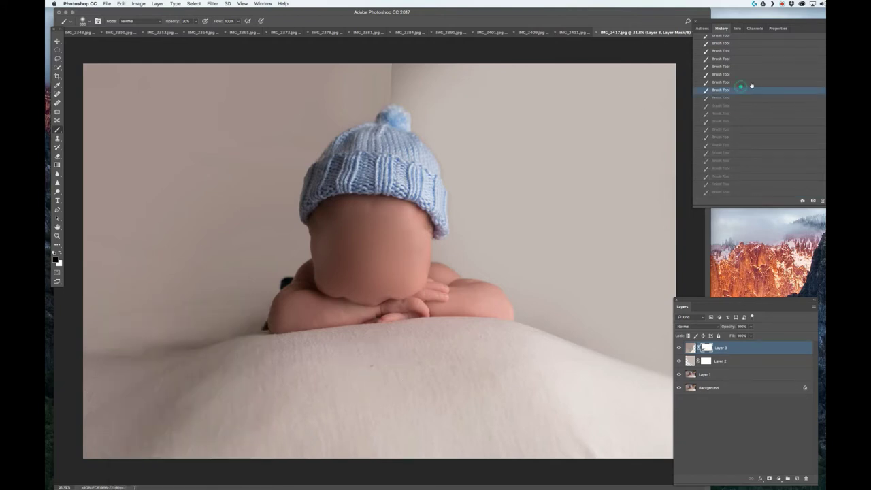
pyautogui.scroll(5, 751, 86)
pyautogui.click(729, 101)
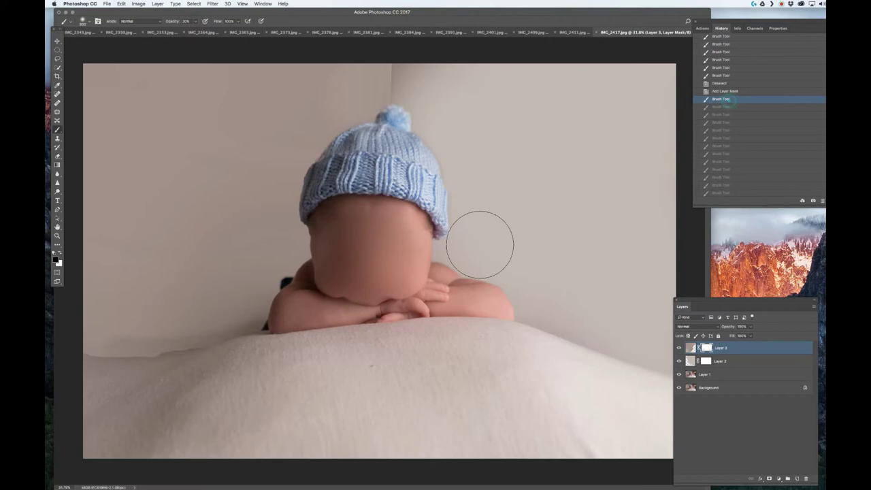
# - Repaint Layer 3's mask with a soft brush to blend the left end of the blanket's edge into the backdrop
pyautogui.rightClick(368, 309)
pyautogui.click(275, 375)
pyautogui.hotkey('ctrl', 'z')
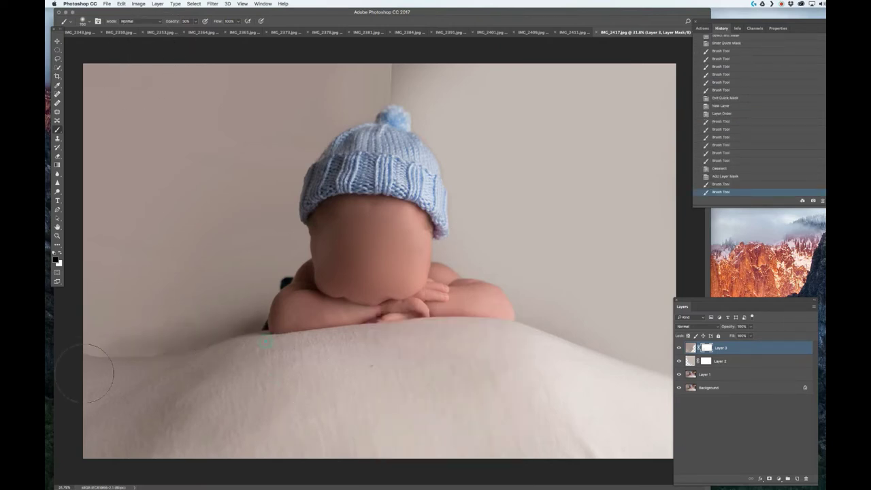
pyautogui.moveTo(166, 373); pyautogui.dragTo(136, 371)
pyautogui.click(109, 369)
pyautogui.click(79, 370)
pyautogui.click(107, 370)
# - Enlarge the brush and mask the wall just above the blanket, from the baby's elbow to the photo's left border
pyautogui.press(']')
pyautogui.press(']')
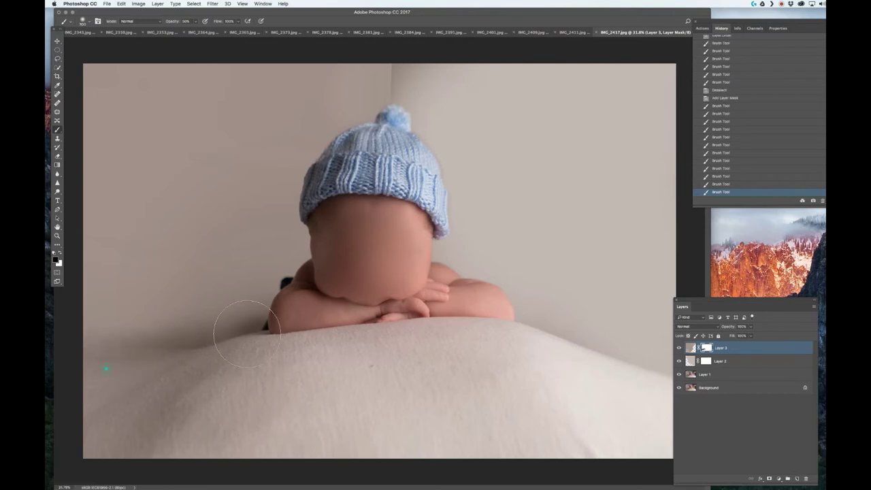
pyautogui.moveTo(263, 323); pyautogui.dragTo(236, 333)
pyautogui.click(199, 336)
pyautogui.click(138, 348)
pyautogui.click(96, 342)
pyautogui.press(']')
pyautogui.press(']')
pyautogui.click(96, 339)
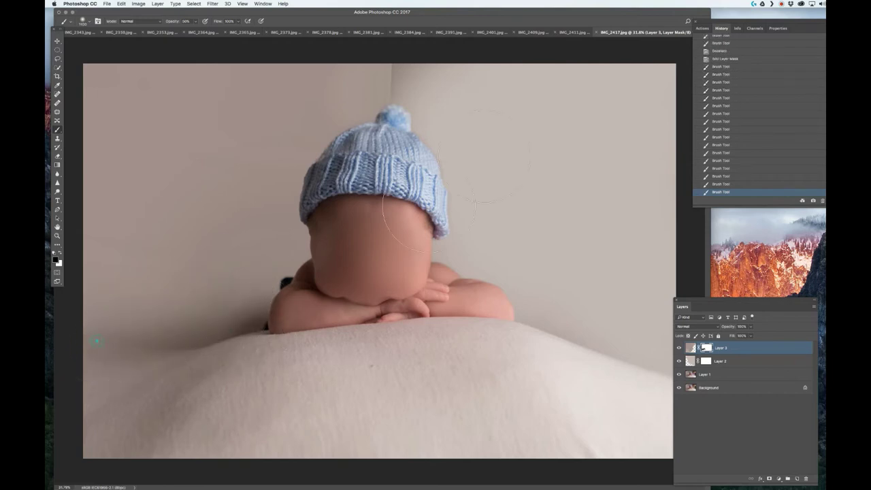
# - Mask Layer 3 along the blanket's right edge and, with a smaller brush, along the hat's left side, checking the mask overlay
pyautogui.moveTo(584, 370); pyautogui.dragTo(542, 367)
pyautogui.press('[')
pyautogui.press('[')
pyautogui.press('[')
pyautogui.press('[')
pyautogui.press('[')
pyautogui.press('[')
pyautogui.press('\\')
pyautogui.moveTo(328, 159); pyautogui.dragTo(345, 158)
pyautogui.press('\\')
# - Set the brush opacity to 100% and refine Layer 3's mask over the left side of the knitted hat
pyautogui.scroll(5, 337, 143)
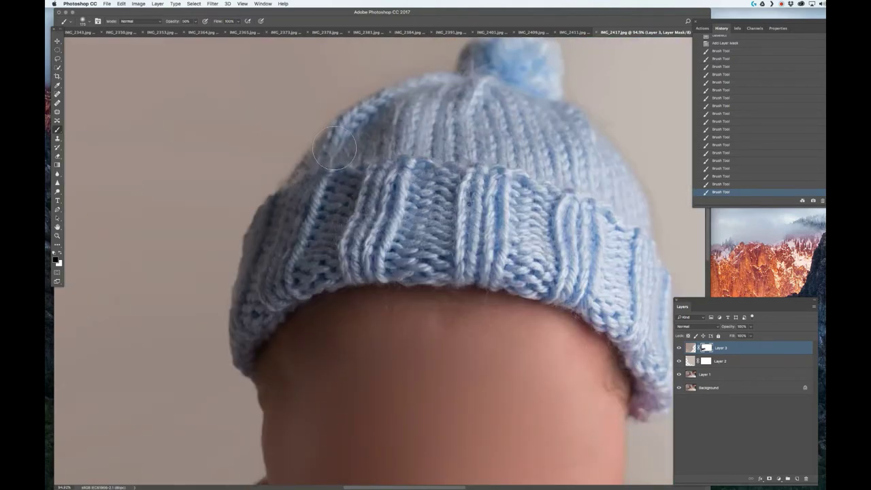
pyautogui.press('0')
pyautogui.click(380, 130)
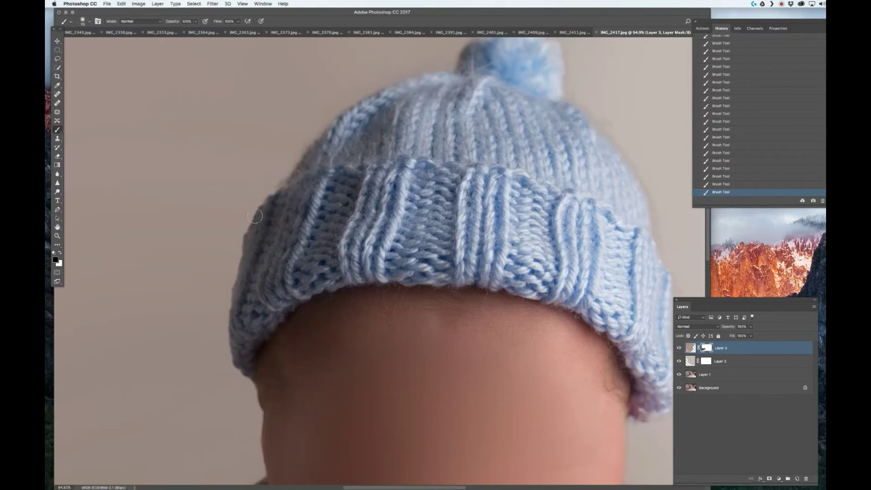
pyautogui.scroll(3, 283, 213)
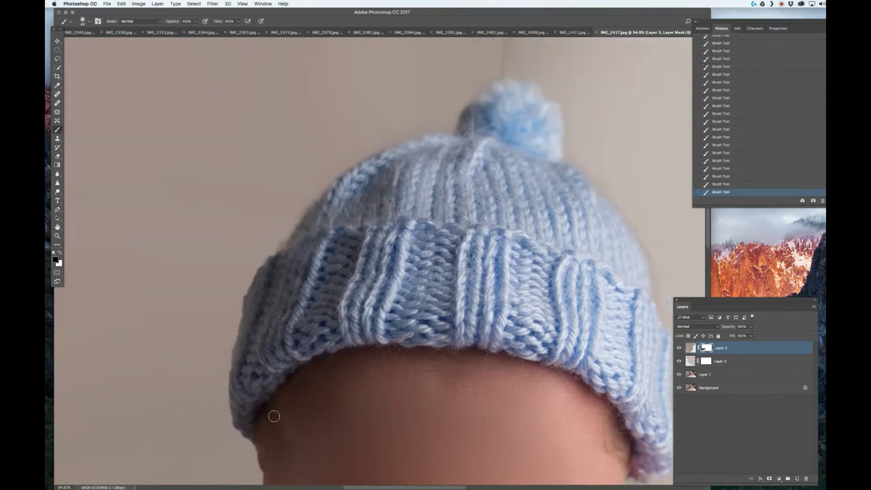
pyautogui.scroll(5, 273, 416)
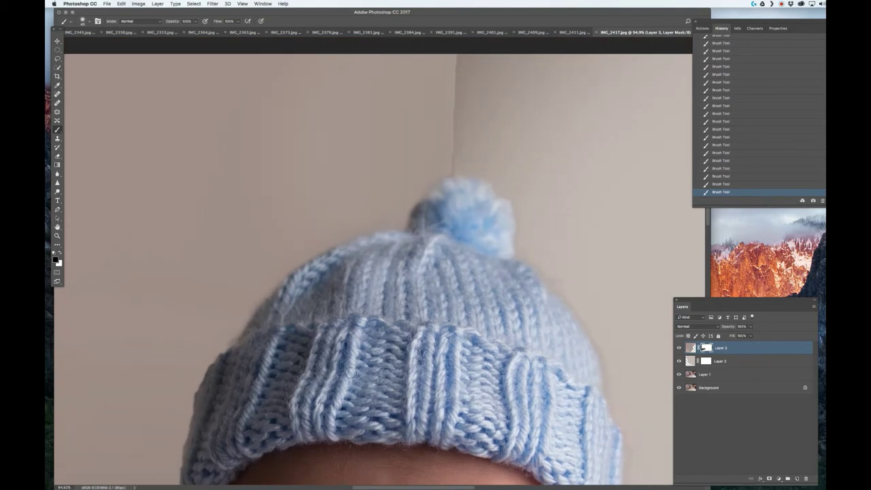
# - Flatten the image and duplicate the background onto a new layer for healing
pyautogui.press('shift+super+e')
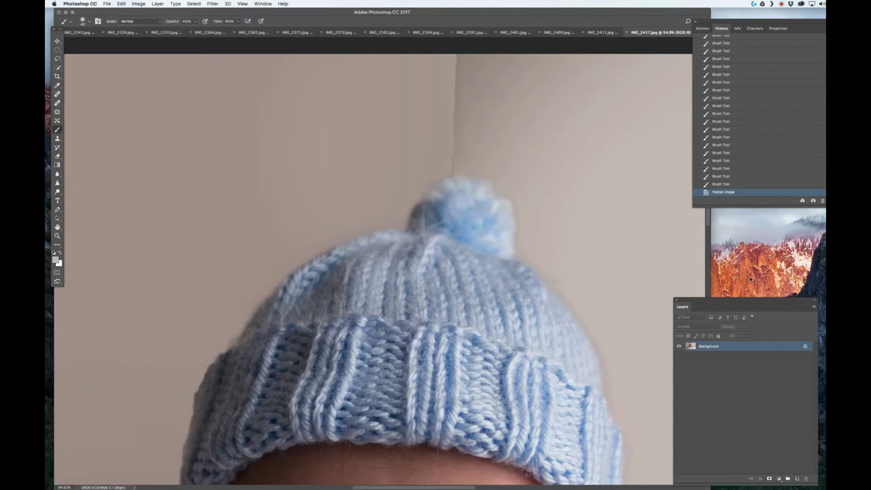
pyautogui.press('j')
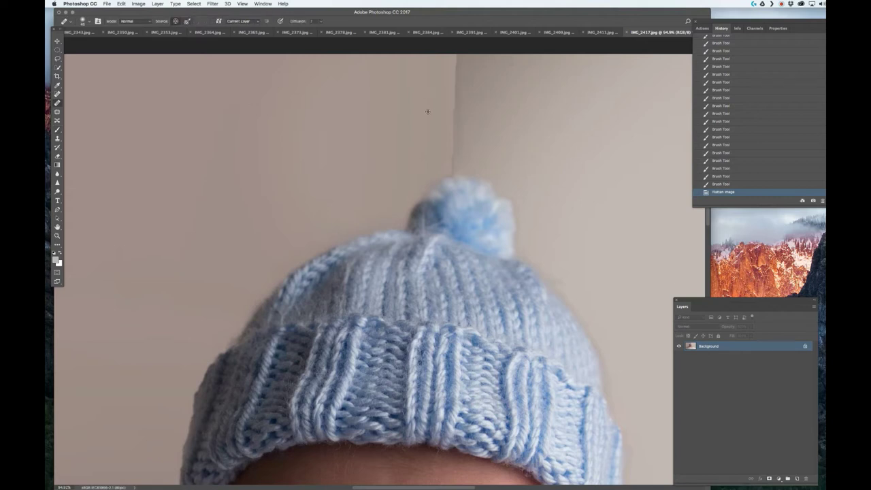
pyautogui.press('super+j')
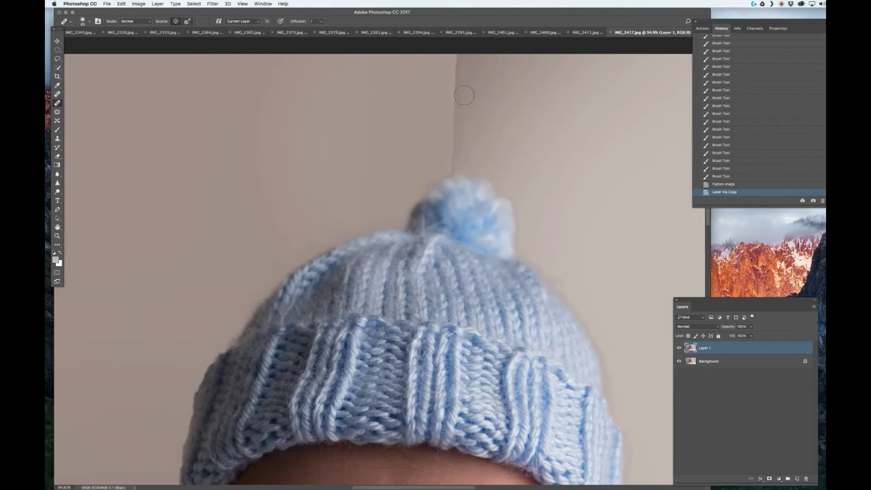
# - Remove the vertical wall corner line above the pom-pom with the Healing Brush
pyautogui.moveTo(455, 81); pyautogui.dragTo(454, 60)
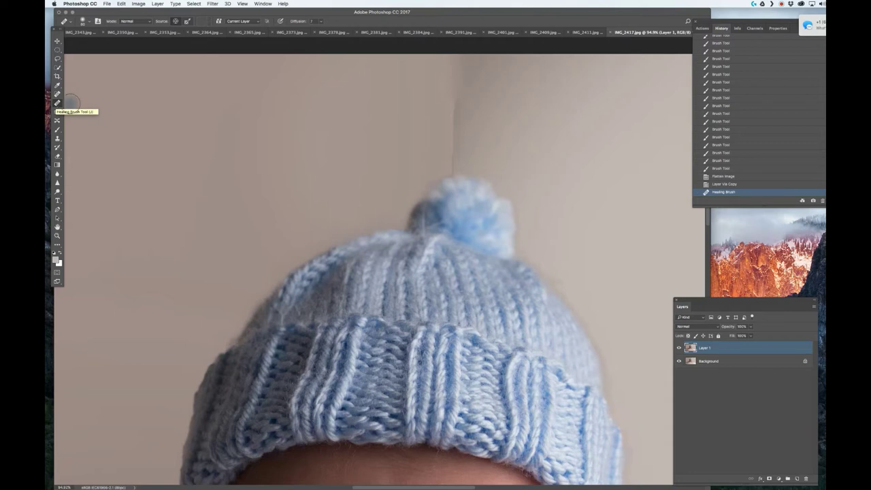
pyautogui.moveTo(452, 100)
pyautogui.mouseDown()
pyautogui.moveTo(464, 149)
pyautogui.moveTo(448, 154)
pyautogui.moveTo(465, 145)
pyautogui.moveTo(466, 152)
pyautogui.moveTo(399, 147)
pyautogui.moveTo(449, 171)
pyautogui.mouseUp()
pyautogui.click(451, 171)
pyautogui.click(352, 102)
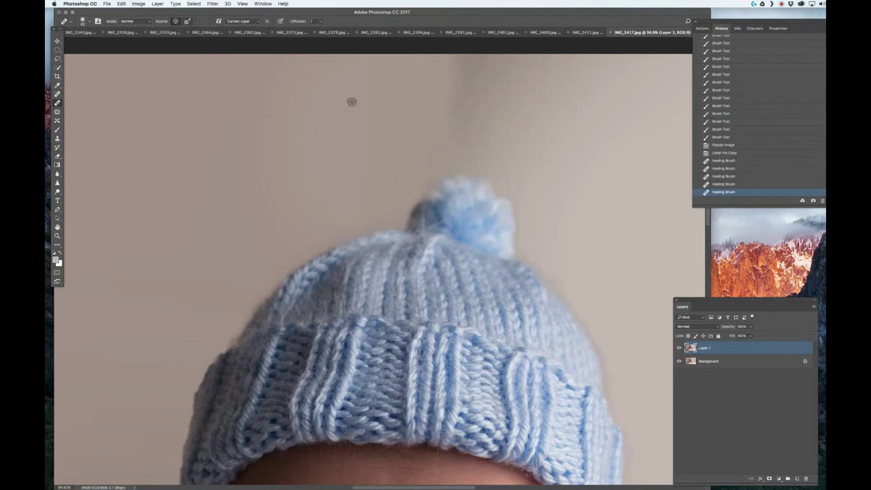
# - Sample the light wall colour just right of the pom-pom and add an empty layer for painting
pyautogui.press('i')
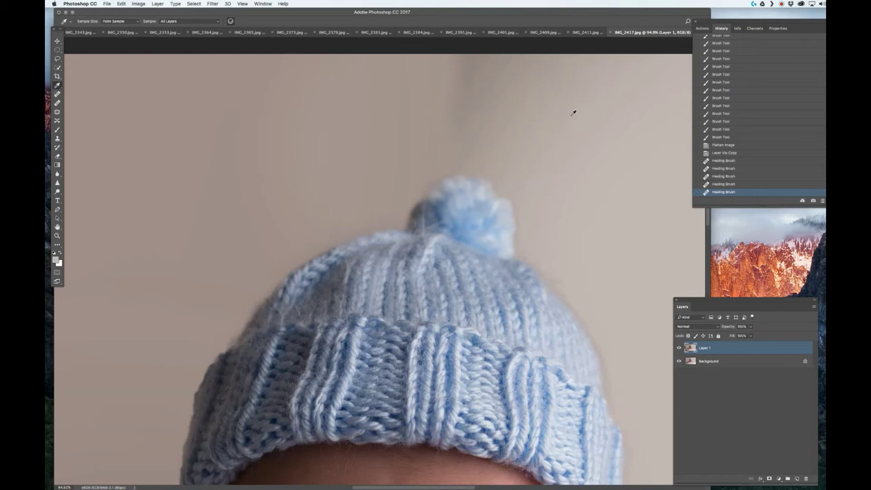
pyautogui.press('super+0')
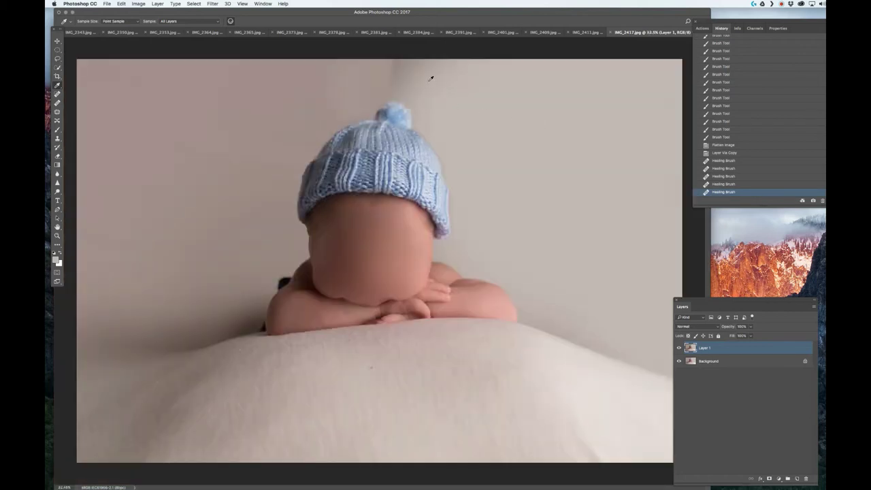
pyautogui.click(451, 81)
pyautogui.press('super+shift+alt+n')
pyautogui.press('b')
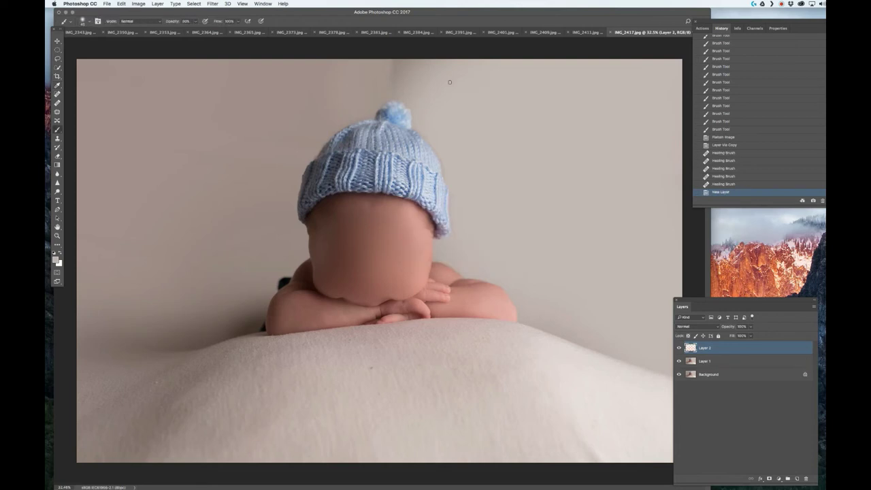
# - Paint the sampled colour with a very large soft brush over the wall above the hat and across the darker left wall
pyautogui.press(']')
pyautogui.press(']')
pyautogui.press(']')
pyautogui.press(']')
pyautogui.press(']')
pyautogui.press(']')
pyautogui.press(']')
pyautogui.press(']')
pyautogui.press(']')
pyautogui.press(']')
pyautogui.press(']')
pyautogui.press(']')
pyautogui.press(']')
pyautogui.press(']')
pyautogui.press(']')
pyautogui.moveTo(413, 61)
pyautogui.mouseDown()
pyautogui.moveTo(361, 72)
pyautogui.moveTo(395, 56)
pyautogui.mouseUp()
pyautogui.press(']')
pyautogui.press(']')
pyautogui.press(']')
pyautogui.press(']')
pyautogui.press(']')
pyautogui.press(']')
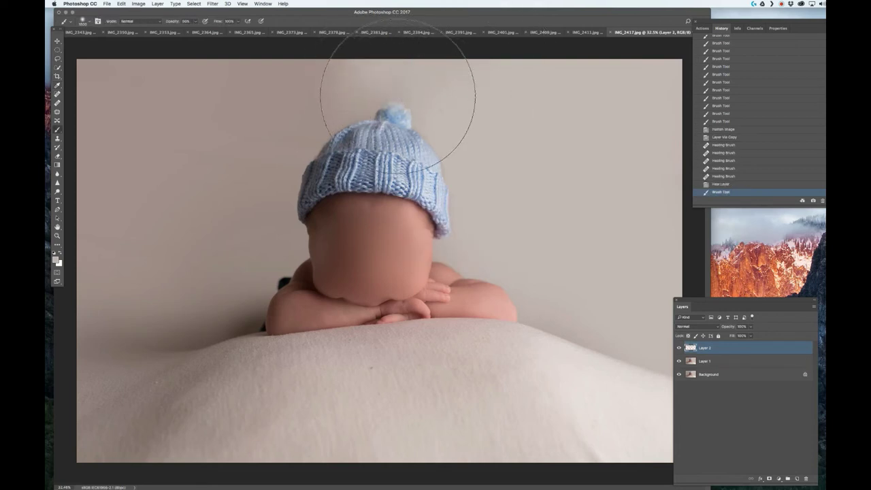
pyautogui.moveTo(326, 102)
pyautogui.mouseDown()
pyautogui.moveTo(284, 112)
pyautogui.moveTo(221, 224)
pyautogui.moveTo(223, 246)
pyautogui.moveTo(219, 103)
pyautogui.moveTo(126, 226)
pyautogui.moveTo(277, 186)
pyautogui.moveTo(175, 96)
pyautogui.moveTo(131, 94)
pyautogui.moveTo(136, 230)
pyautogui.mouseUp()
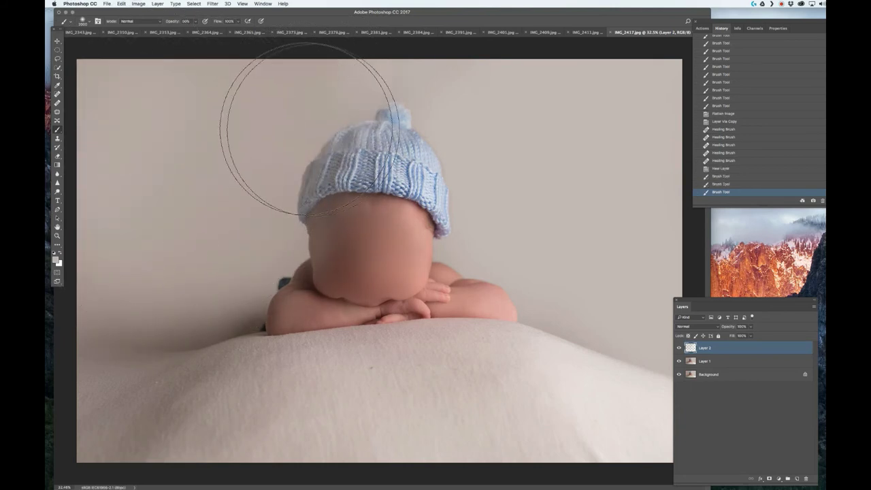
# - Add a layer mask to Layer 2 and prepare a smaller black brush for masking
pyautogui.press('e')
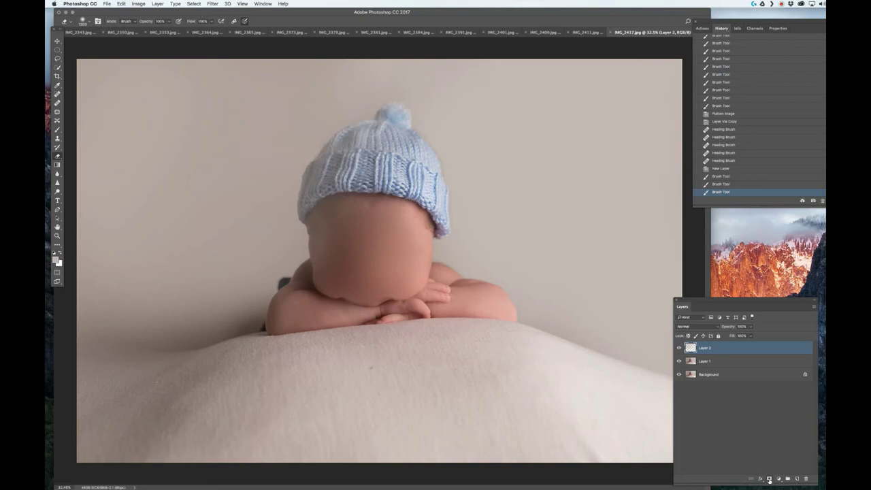
pyautogui.click(769, 479)
pyautogui.press('b')
pyautogui.press('d')
pyautogui.press('[')
pyautogui.press('[')
pyautogui.press('[')
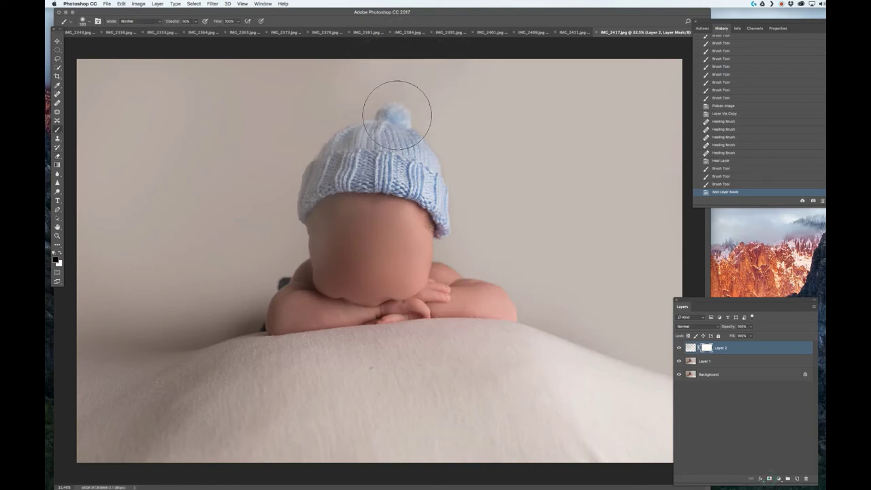
pyautogui.press('[')
pyautogui.press('[')
pyautogui.press('[')
pyautogui.press('[')
pyautogui.press('[')
pyautogui.press('[')
# - Mask the painted haze off the pom-pom, the hat, the baby's face and the left arm
pyautogui.click(397, 117)
pyautogui.click(394, 114)
pyautogui.click(391, 115)
pyautogui.click(388, 118)
pyautogui.moveTo(388, 117)
pyautogui.mouseDown()
pyautogui.moveTo(352, 141)
pyautogui.moveTo(387, 142)
pyautogui.moveTo(371, 150)
pyautogui.moveTo(354, 134)
pyautogui.moveTo(330, 179)
pyautogui.moveTo(353, 177)
pyautogui.moveTo(325, 219)
pyautogui.moveTo(322, 261)
pyautogui.moveTo(361, 192)
pyautogui.moveTo(379, 202)
pyautogui.moveTo(378, 225)
pyautogui.mouseUp()
pyautogui.moveTo(330, 288)
pyautogui.mouseDown()
pyautogui.moveTo(308, 285)
pyautogui.moveTo(313, 272)
pyautogui.moveTo(286, 320)
pyautogui.mouseUp()
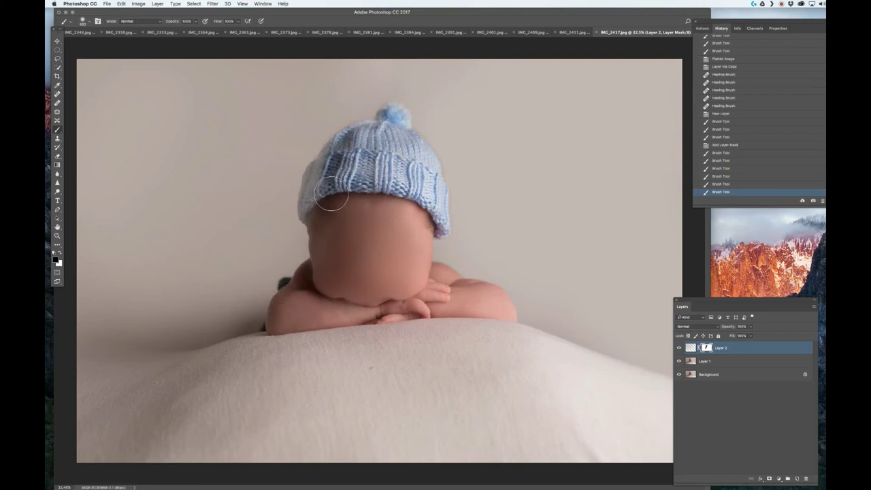
# - Mask Layer 2 at 100% opacity over the left side of the hat and its brim
pyautogui.moveTo(321, 216); pyautogui.dragTo(316, 173)
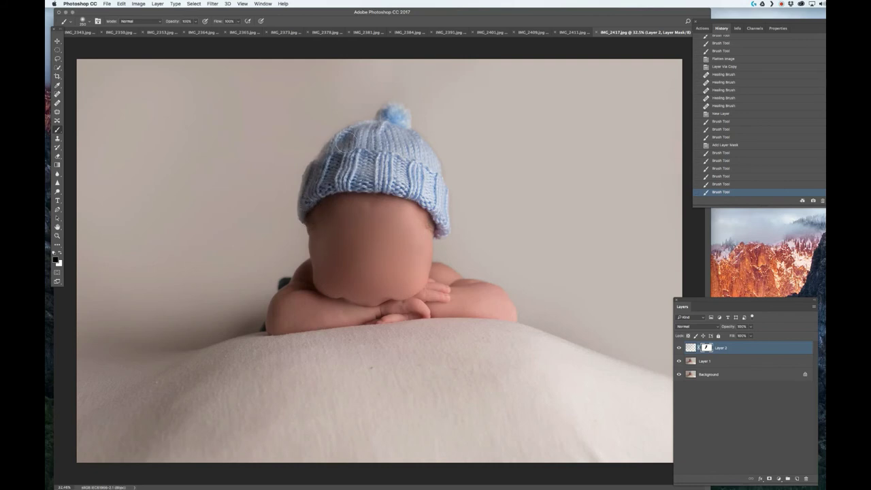
pyautogui.moveTo(345, 142); pyautogui.dragTo(334, 162)
pyautogui.click(318, 207)
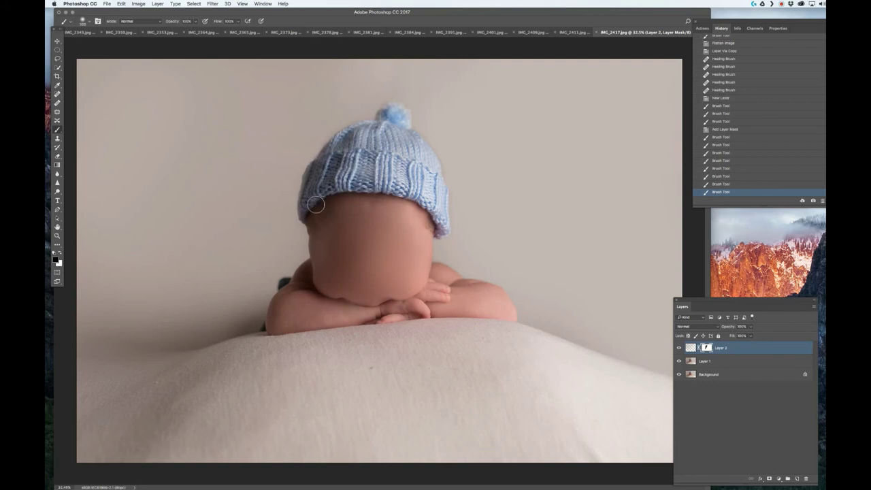
pyautogui.click(317, 208)
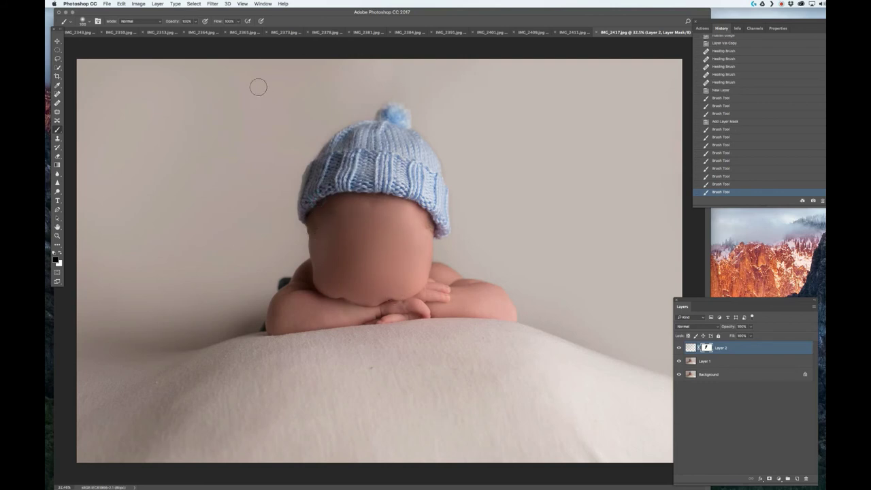
# - Finish Layer 2's mask on the pom-pom, the brim's left tip and the left slope of the hat's crown
pyautogui.click(391, 110)
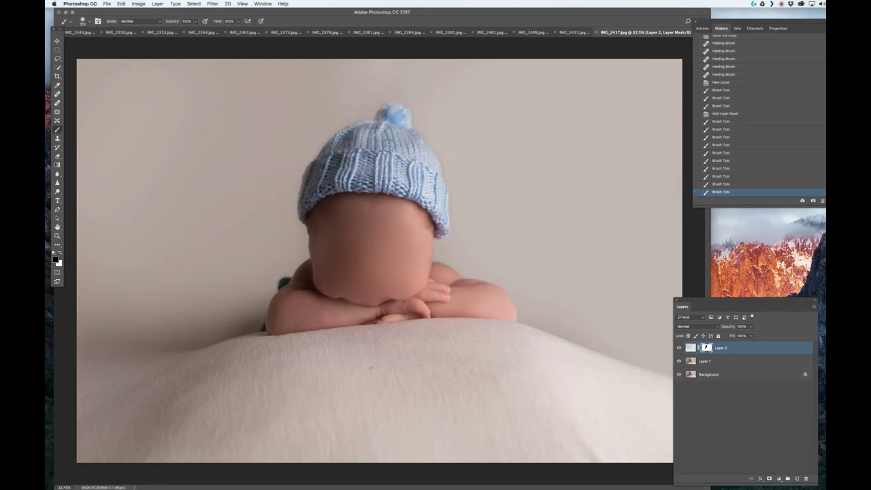
pyautogui.click(391, 109)
pyautogui.moveTo(301, 214); pyautogui.dragTo(309, 214)
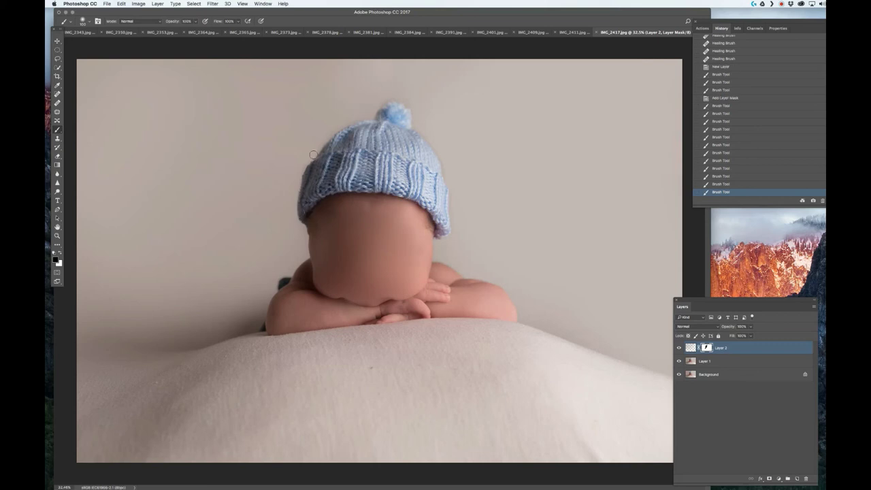
pyautogui.scroll(8, 344, 119)
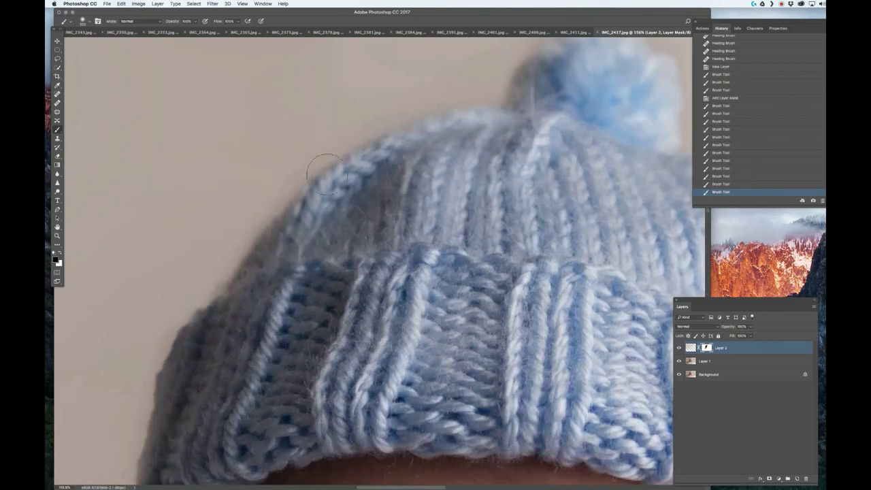
pyautogui.moveTo(275, 289); pyautogui.dragTo(311, 232)
pyautogui.scroll(-4, 318, 251)
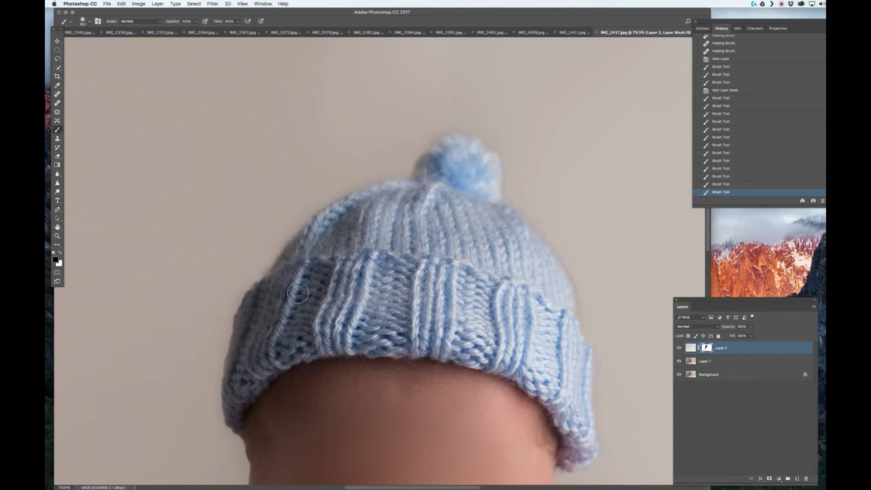
# - Flatten the image and set up the Dodge tool with airbrush build-up turned off
pyautogui.press('super+shift+e')
pyautogui.press('o')
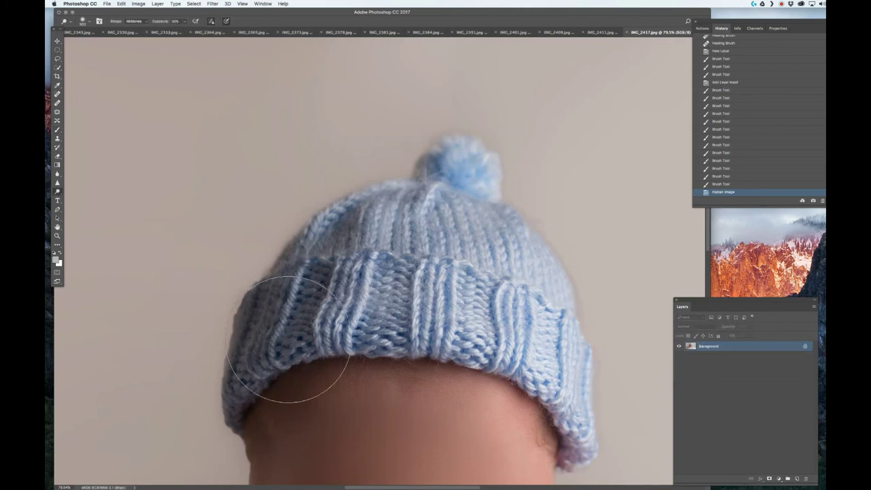
pyautogui.click(211, 21)
pyautogui.press('[')
pyautogui.press('[')
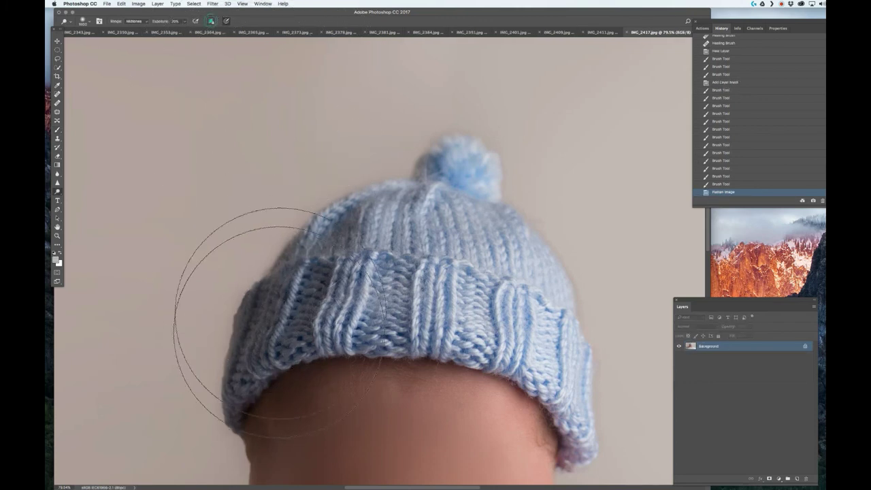
# - Dodge the midtones on the shaded left side of the hat, reducing the brush size for the brim
pyautogui.moveTo(286, 315)
pyautogui.mouseDown()
pyautogui.moveTo(250, 386)
pyautogui.moveTo(286, 324)
pyautogui.mouseUp()
pyautogui.press('[')
pyautogui.press('[')
pyautogui.press('[')
pyautogui.moveTo(306, 289)
pyautogui.mouseDown()
pyautogui.moveTo(336, 242)
pyautogui.moveTo(263, 324)
pyautogui.mouseUp()
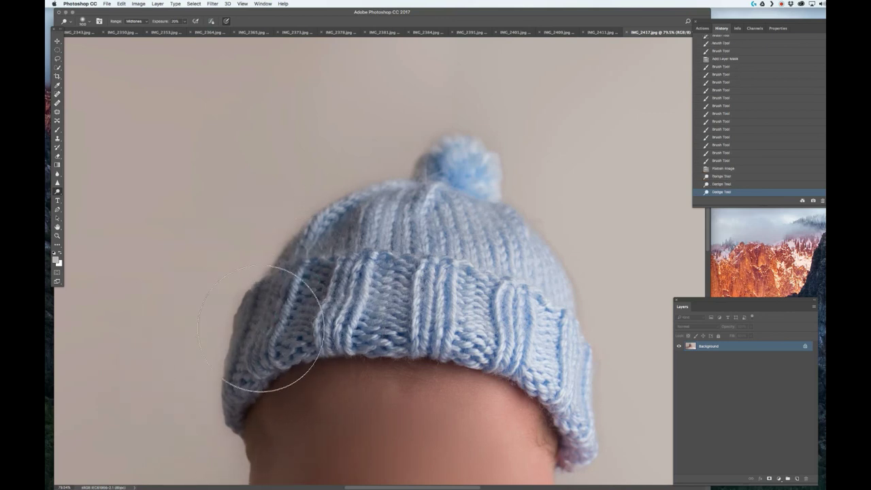
# - Sample the wall colour beside the hat's right side and add a new layer for painting
pyautogui.press('super+minus')
pyautogui.press('super+minus')
pyautogui.press('super+minus')
pyautogui.press('super+minus')
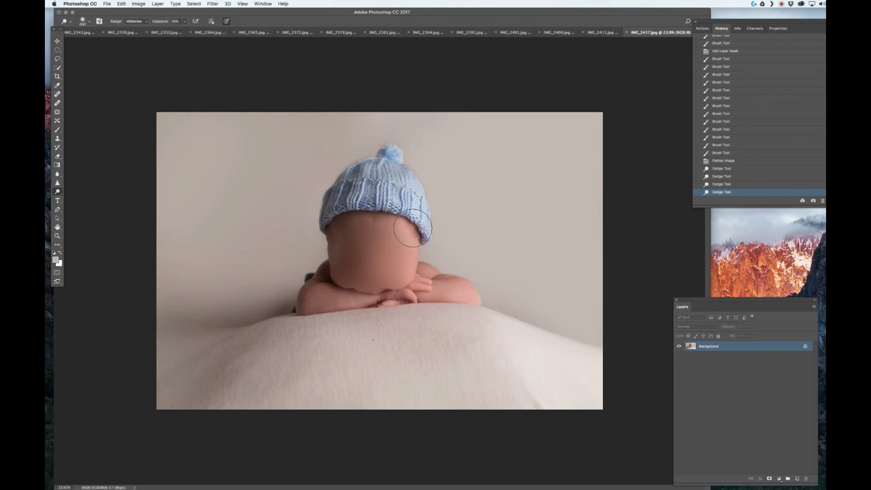
pyautogui.scroll(3, 394, 229)
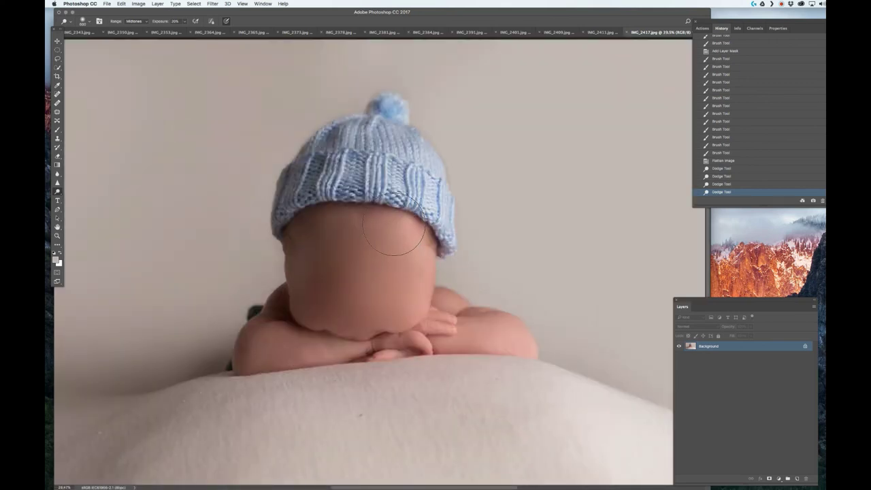
pyautogui.press('i')
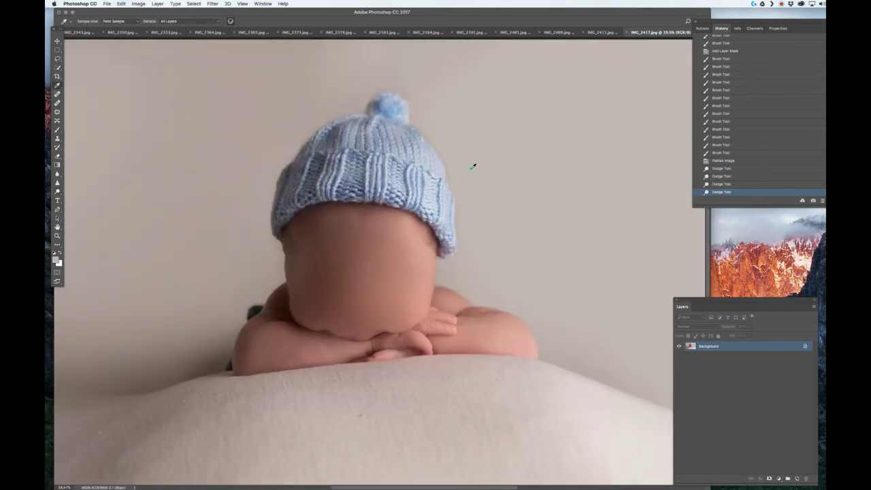
pyautogui.press('super+shift+n')
pyautogui.press('Return')
pyautogui.press('b')
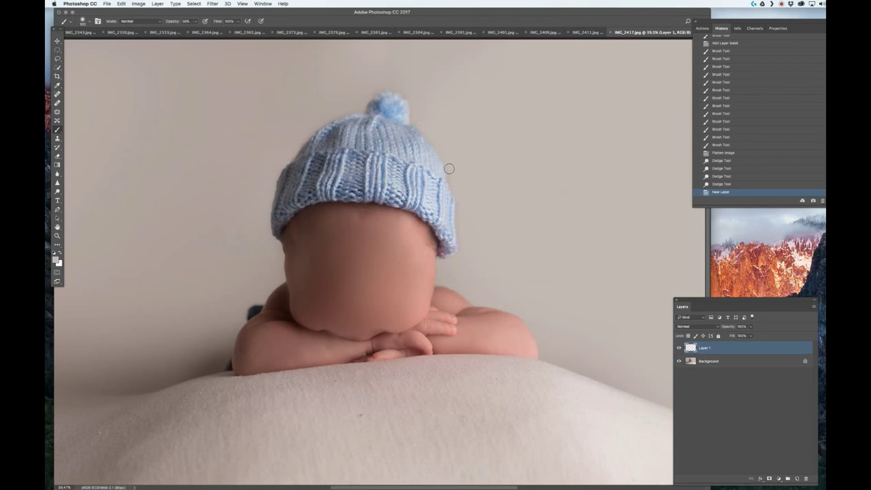
# - Paint the wall colour with a small brush along the hat's right edge to clean up its fringe
pyautogui.moveTo(449, 168); pyautogui.dragTo(450, 176)
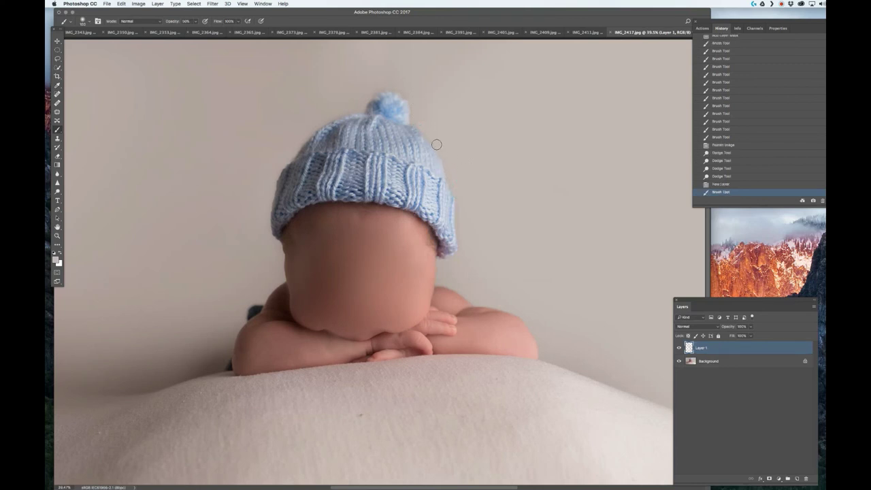
pyautogui.click(438, 144)
pyautogui.click(445, 162)
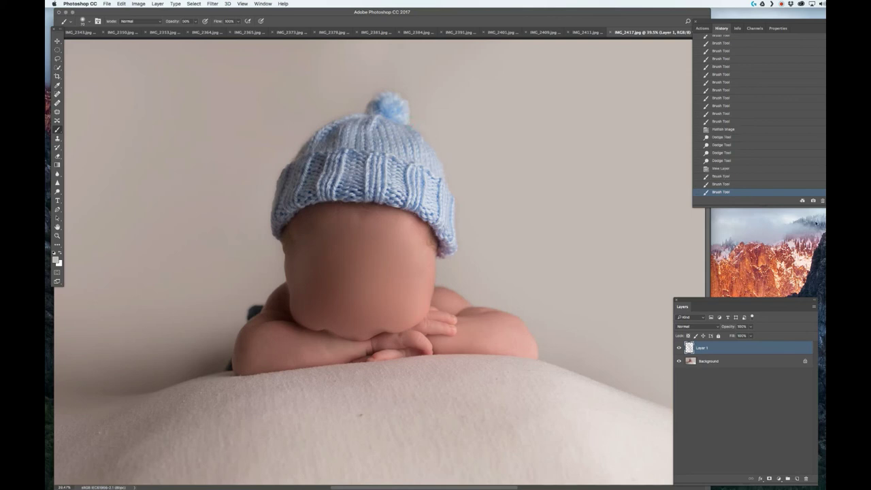